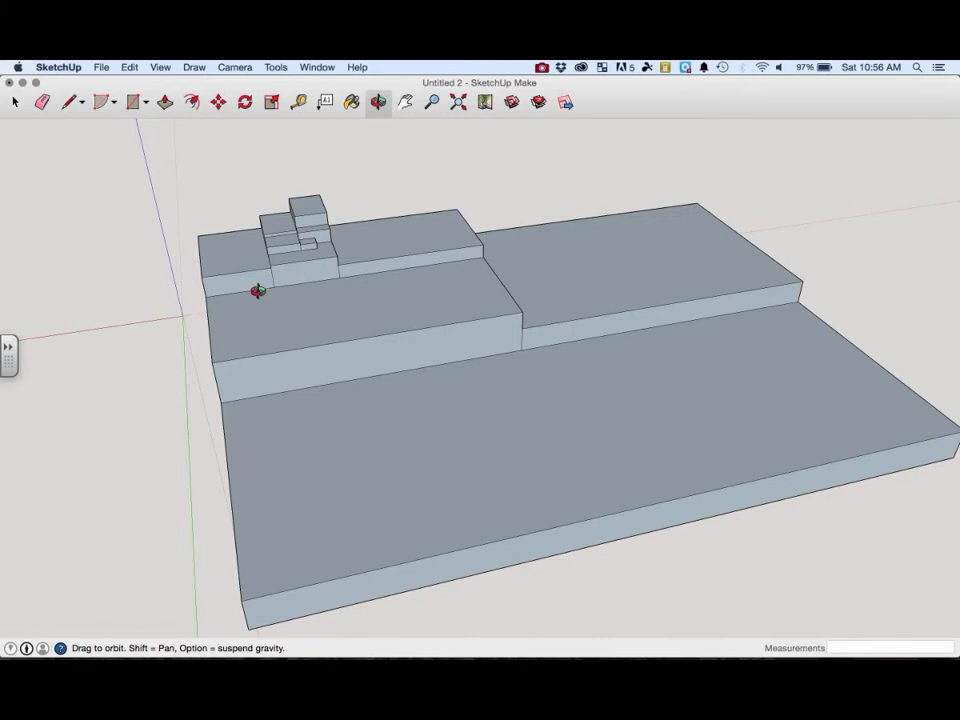
- Examine the existing stepped block model from the front, side, underneath and above
{"action": "left_click_drag", "start_coordinate": [258, 291], "coordinate": [381, 245]}
{"action": "left_click_drag", "start_coordinate": [235, 333], "coordinate": [377, 330]}
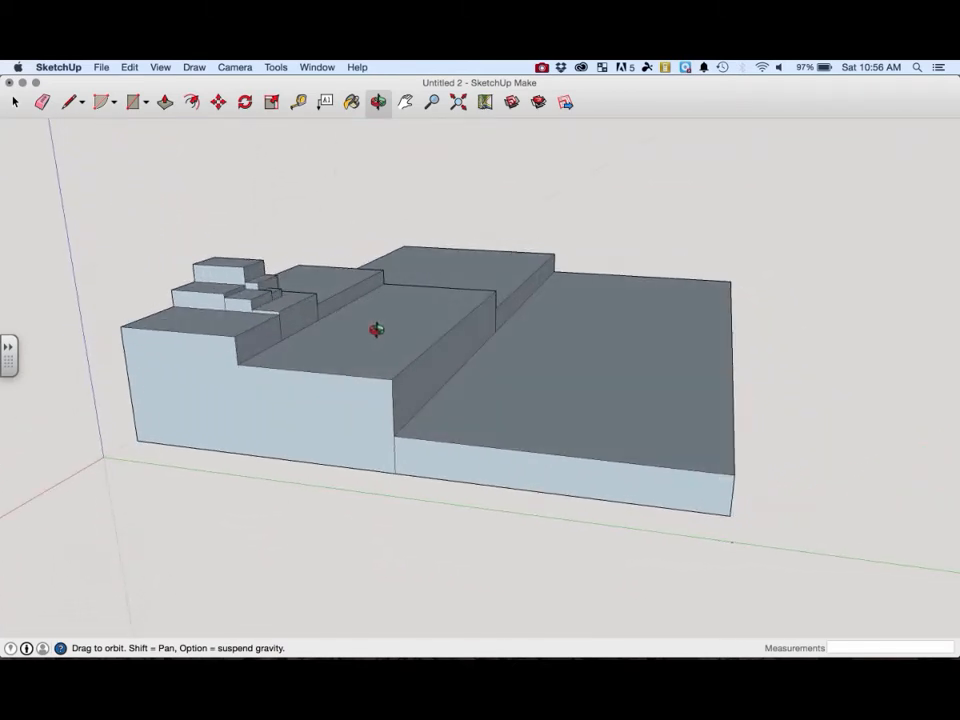
{"action": "left_click_drag", "start_coordinate": [301, 413], "coordinate": [435, 238]}
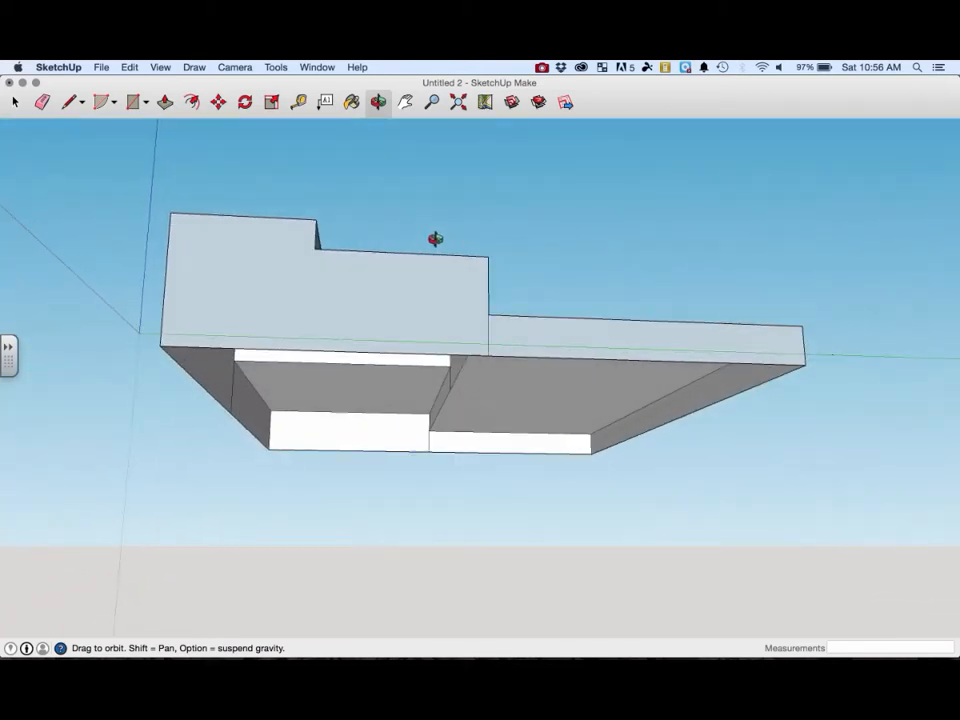
{"action": "left_click_drag", "start_coordinate": [481, 385], "coordinate": [405, 292]}
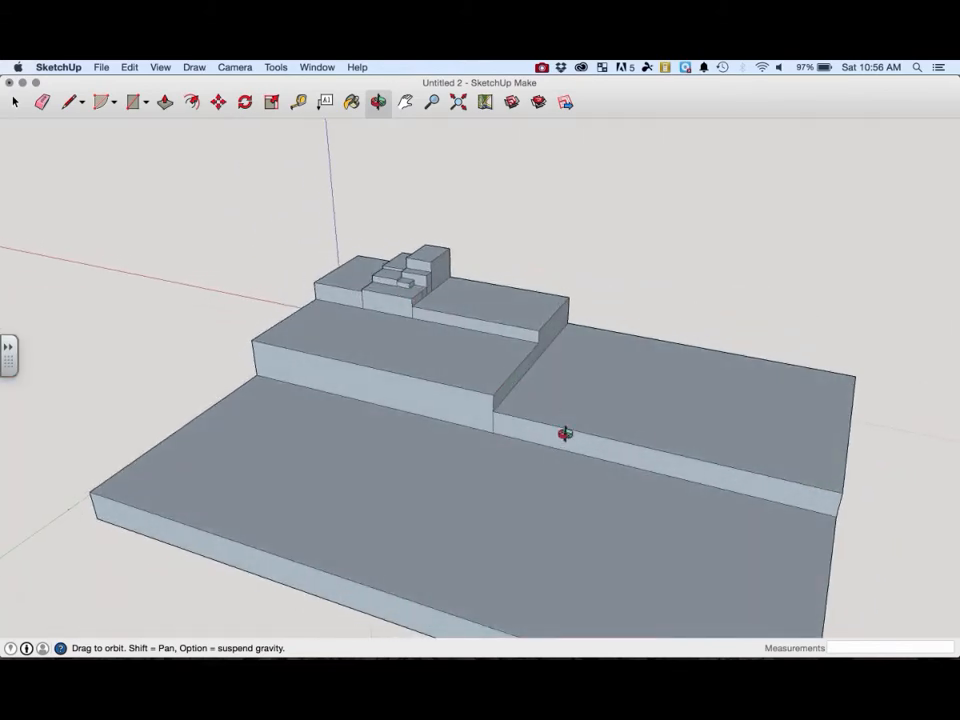
{"action": "left_click_drag", "start_coordinate": [565, 433], "coordinate": [466, 333]}
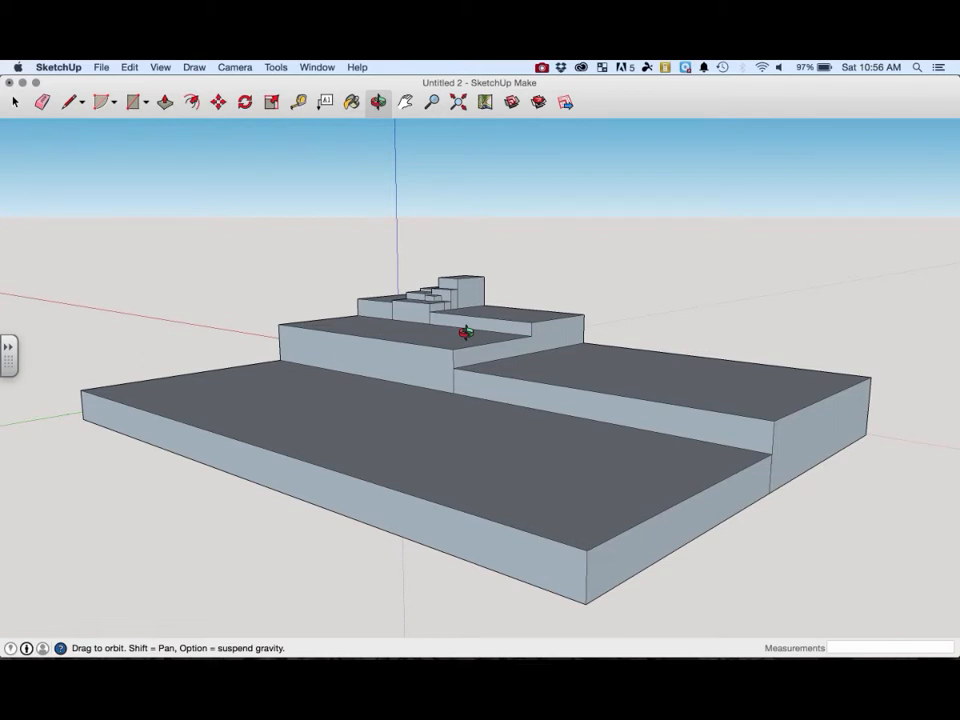
{"action": "scroll", "coordinate": [449, 393], "scroll_direction": "down", "scroll_amount": 10}
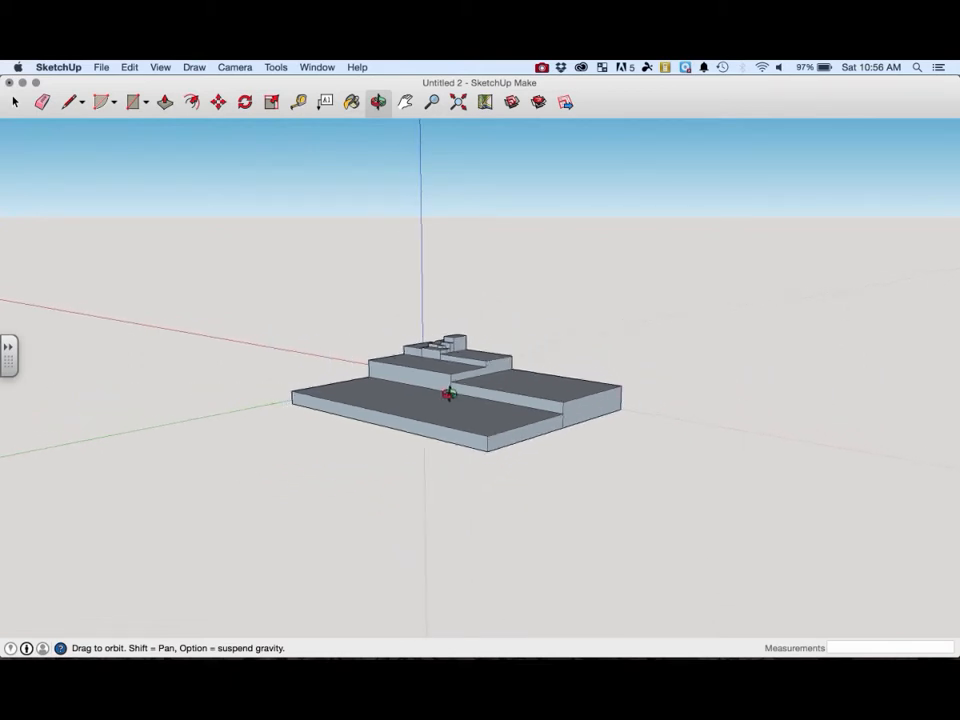
{"action": "left_click_drag", "start_coordinate": [369, 375], "coordinate": [615, 579]}
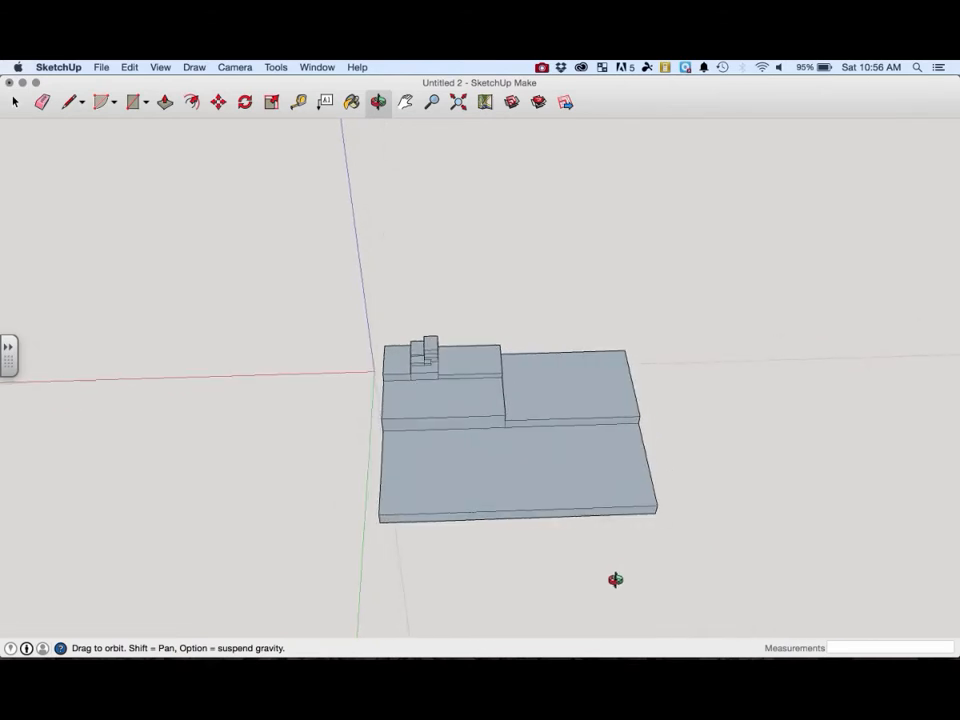
- Draw a square of about 83 × 83 mm on the ground beside the existing model and split it in half with a rectangle from its side midpoint
{"action": "left_click", "coordinate": [145, 104]}
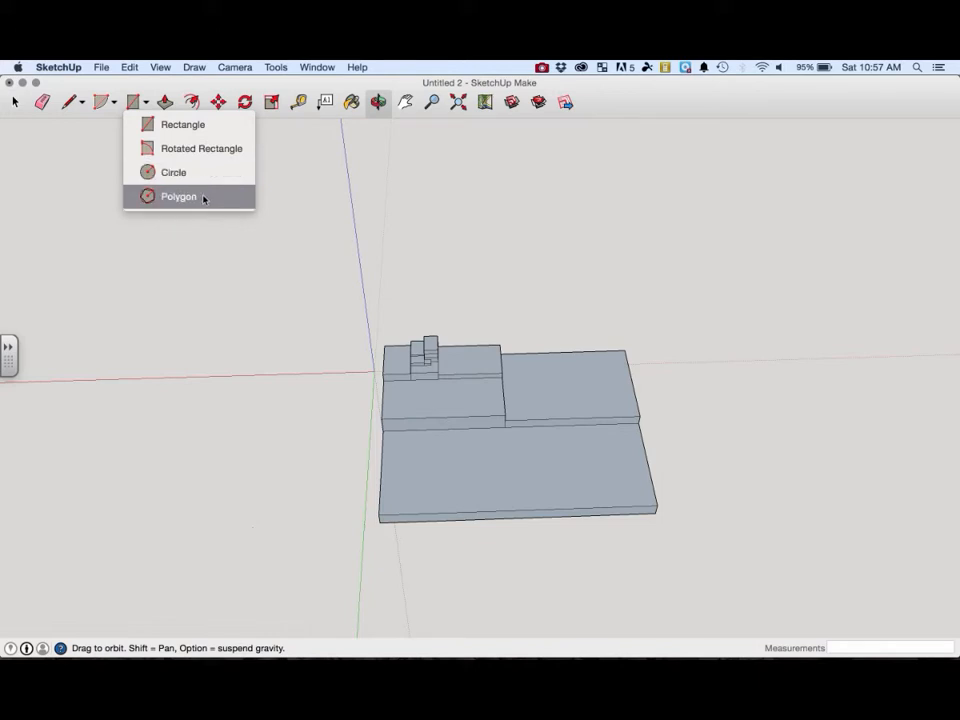
{"action": "left_click", "coordinate": [155, 126]}
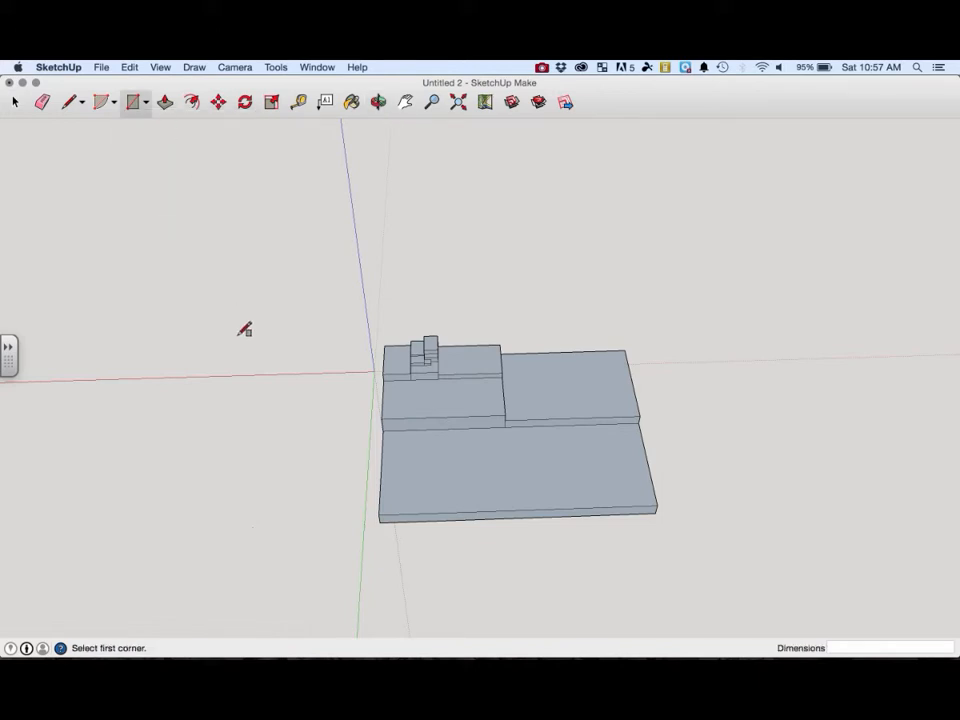
{"action": "left_click", "coordinate": [170, 379]}
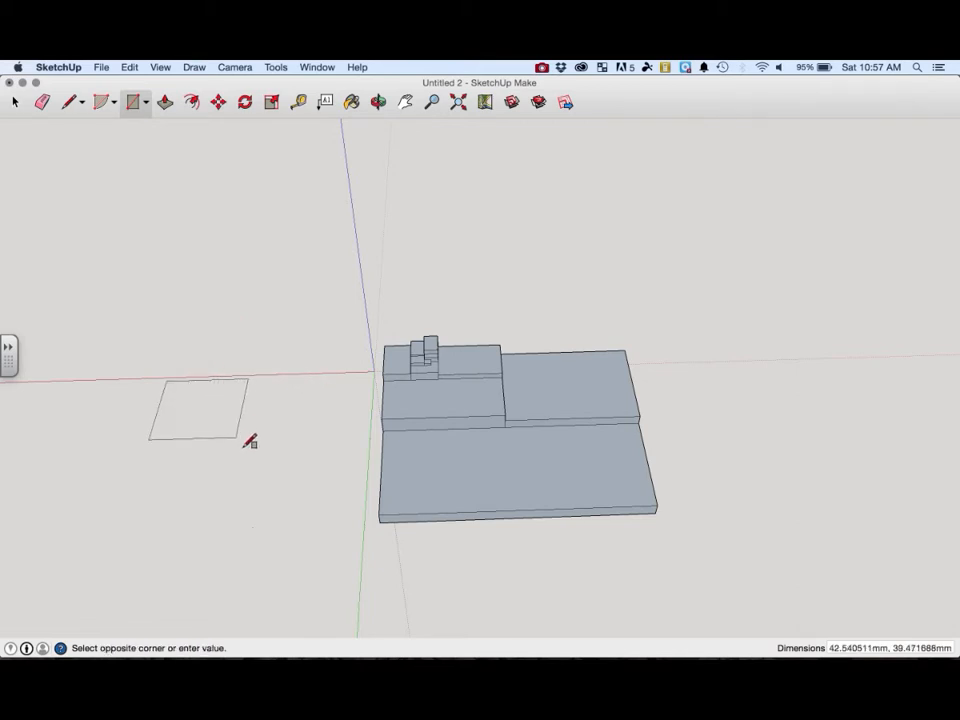
{"action": "left_click", "coordinate": [305, 502]}
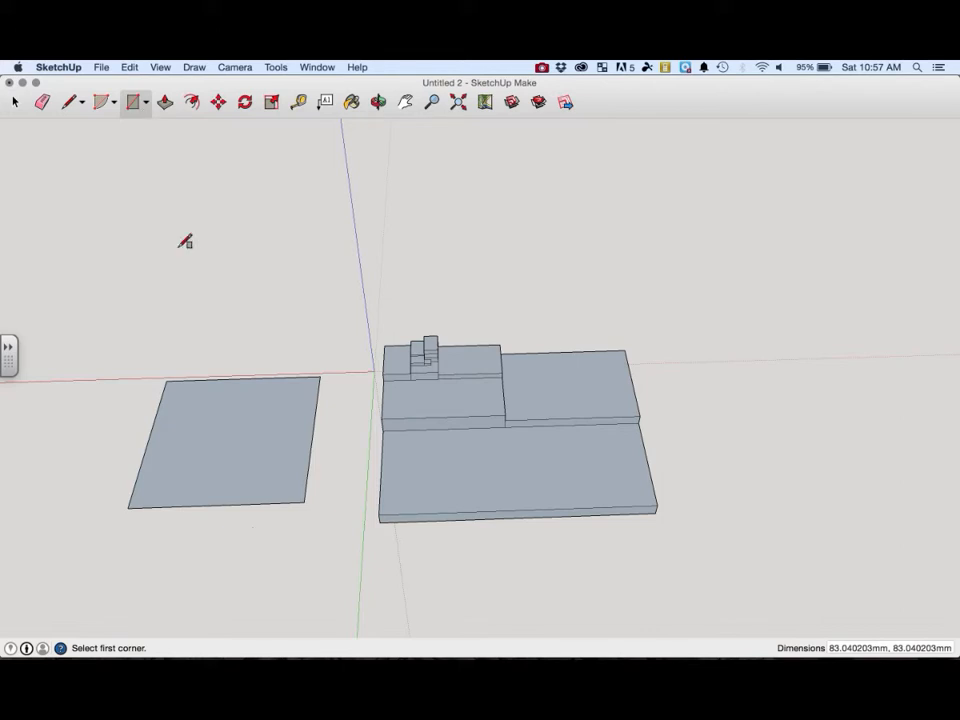
{"action": "left_click", "coordinate": [156, 433]}
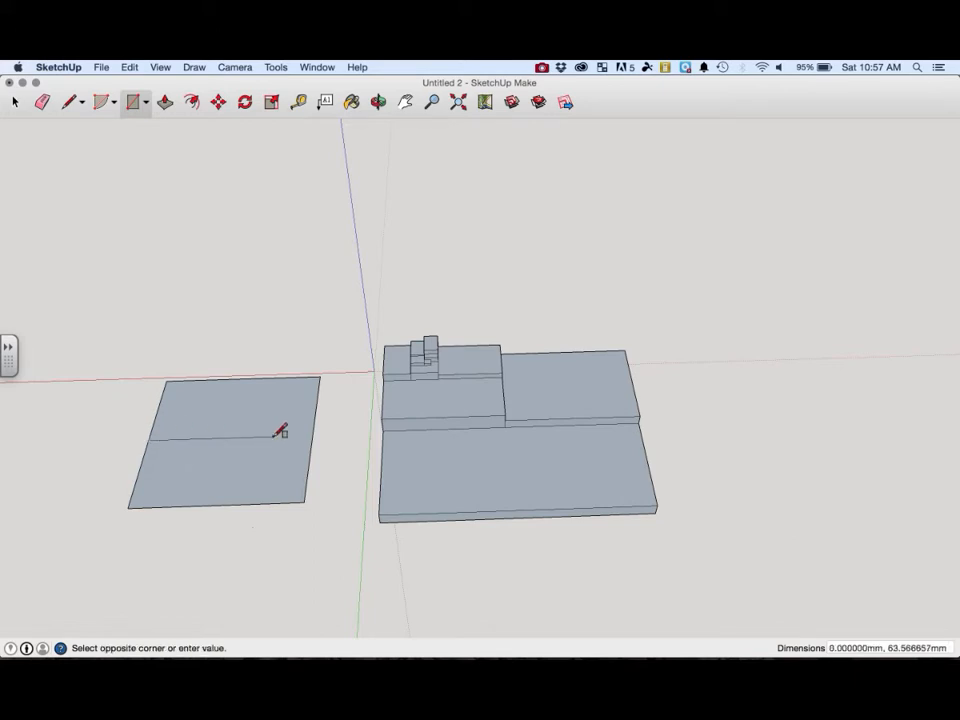
{"action": "left_click", "coordinate": [329, 372]}
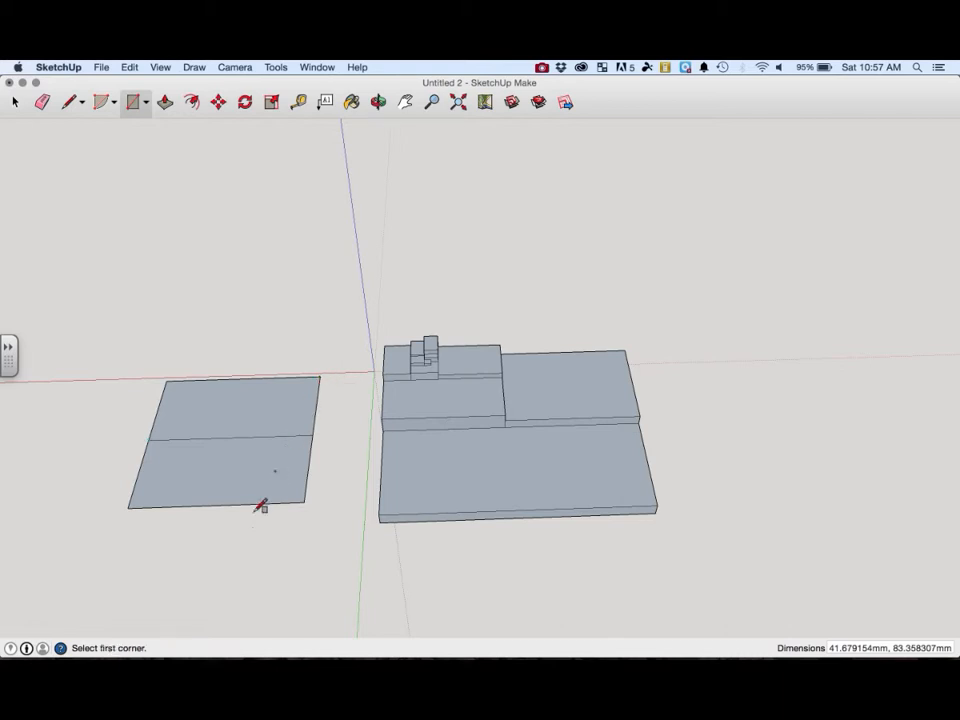
- Pull the rear half of the new square up about 15 mm with Push/Pull
{"action": "left_click", "coordinate": [165, 102]}
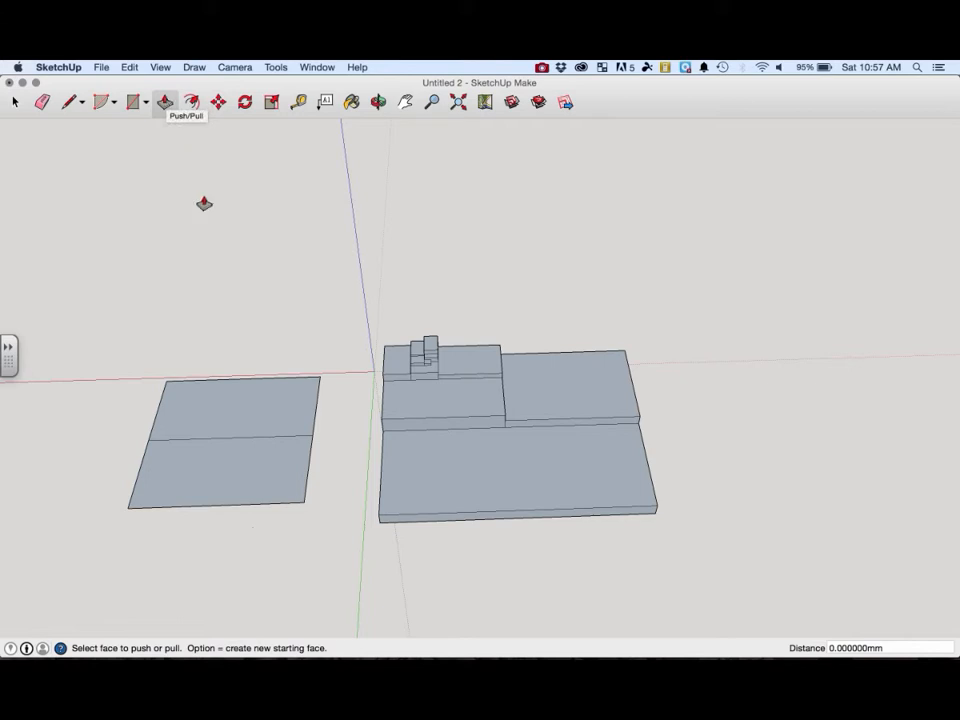
{"action": "left_click", "coordinate": [223, 409]}
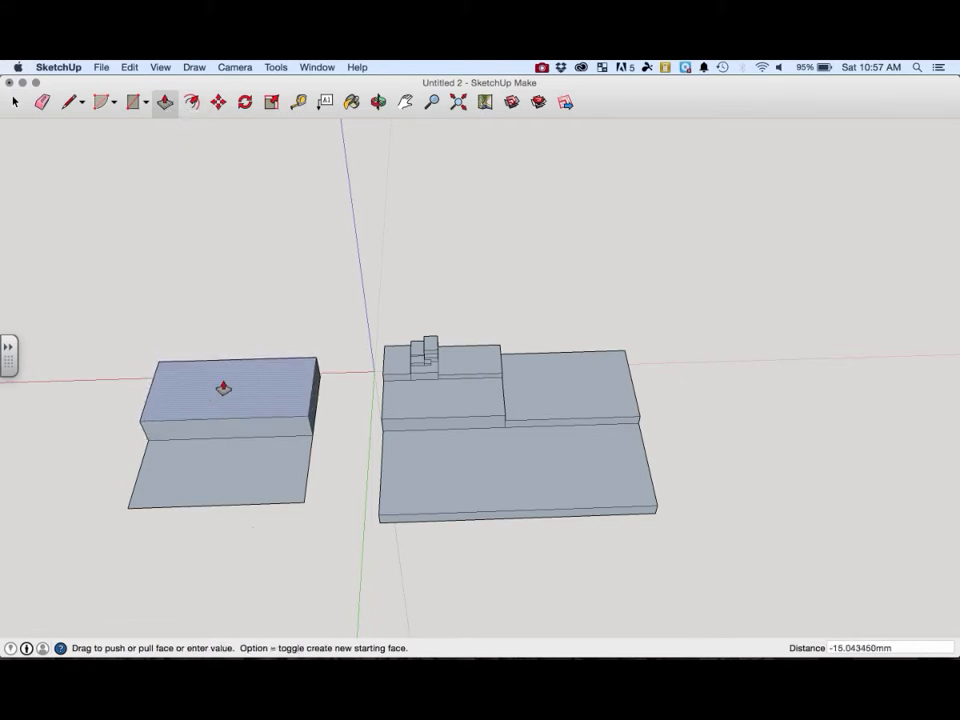
{"action": "left_click", "coordinate": [222, 388]}
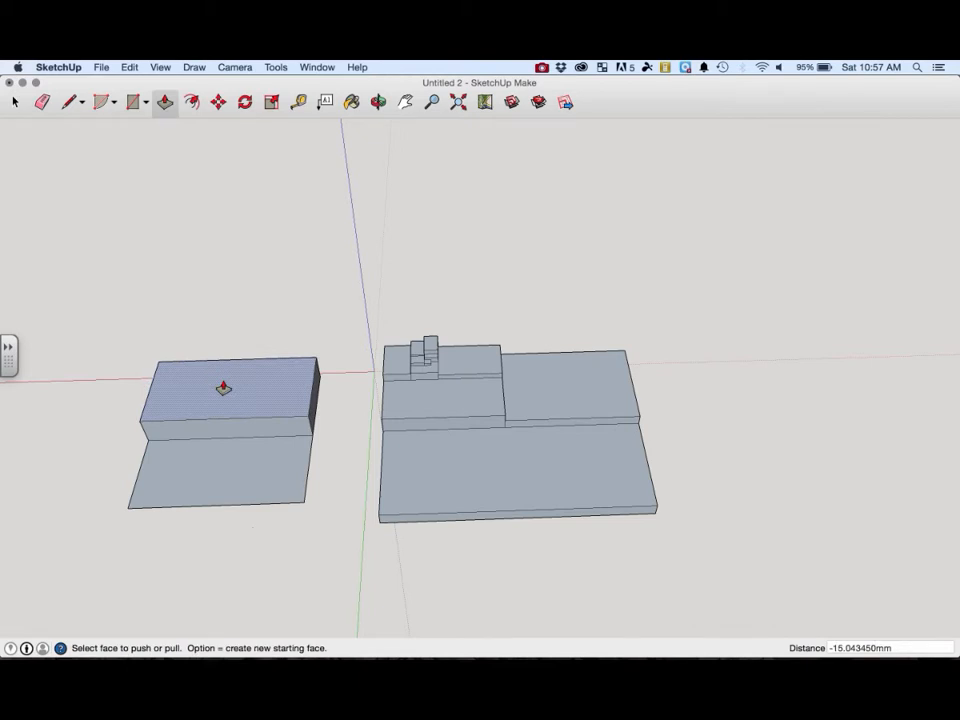
- Divide the raised block's top face with a rectangle over its left half and one of about 21 × 42 mm at its right end
{"action": "left_click", "coordinate": [134, 102]}
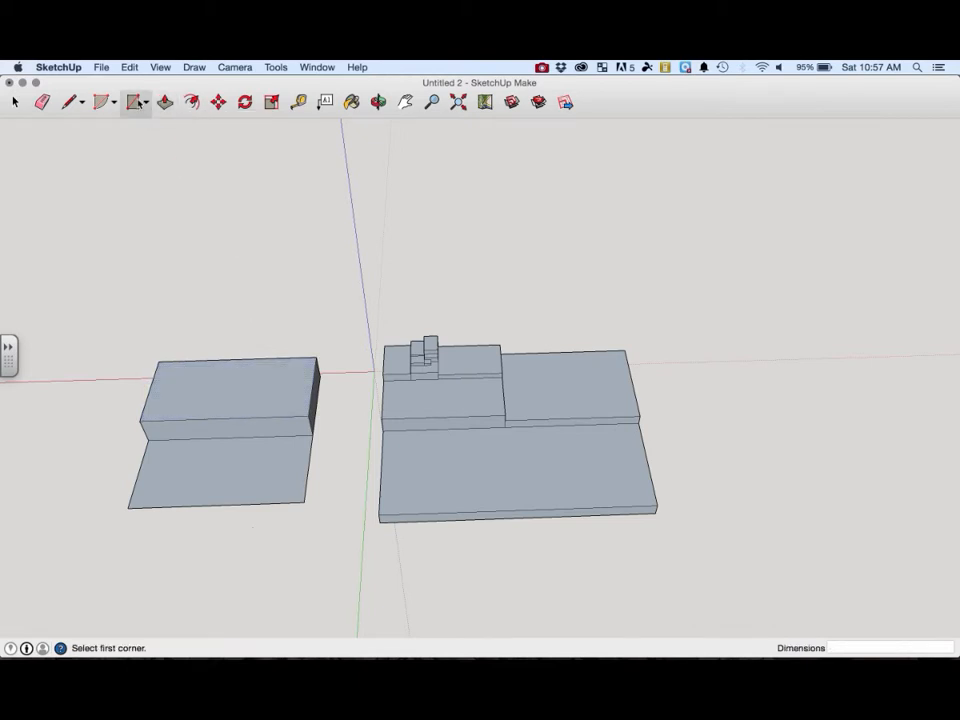
{"action": "left_click", "coordinate": [230, 413]}
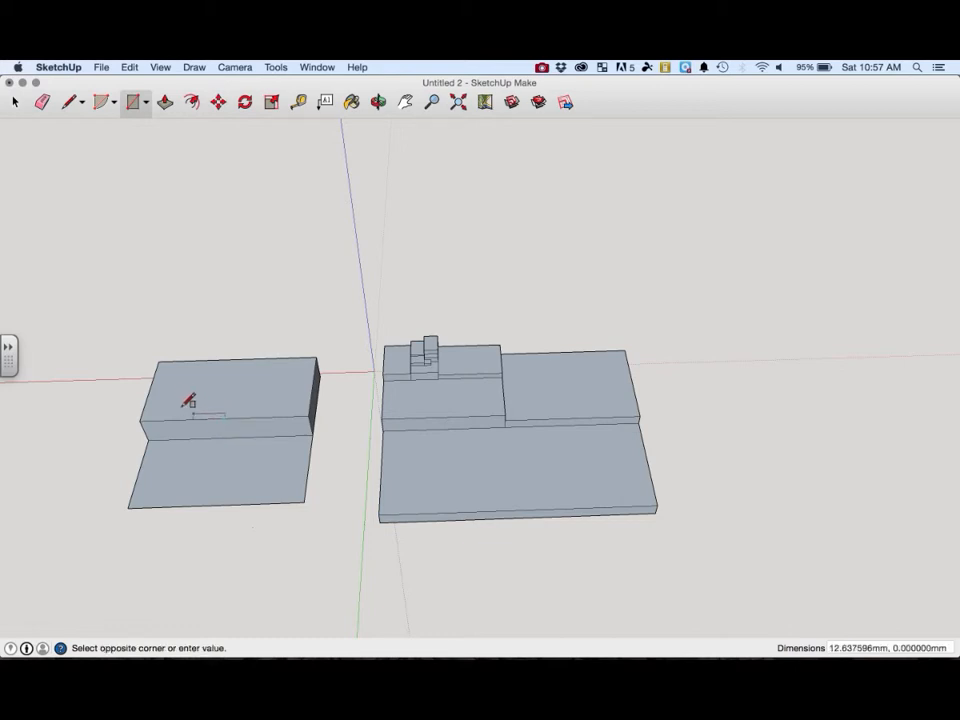
{"action": "left_click", "coordinate": [169, 350]}
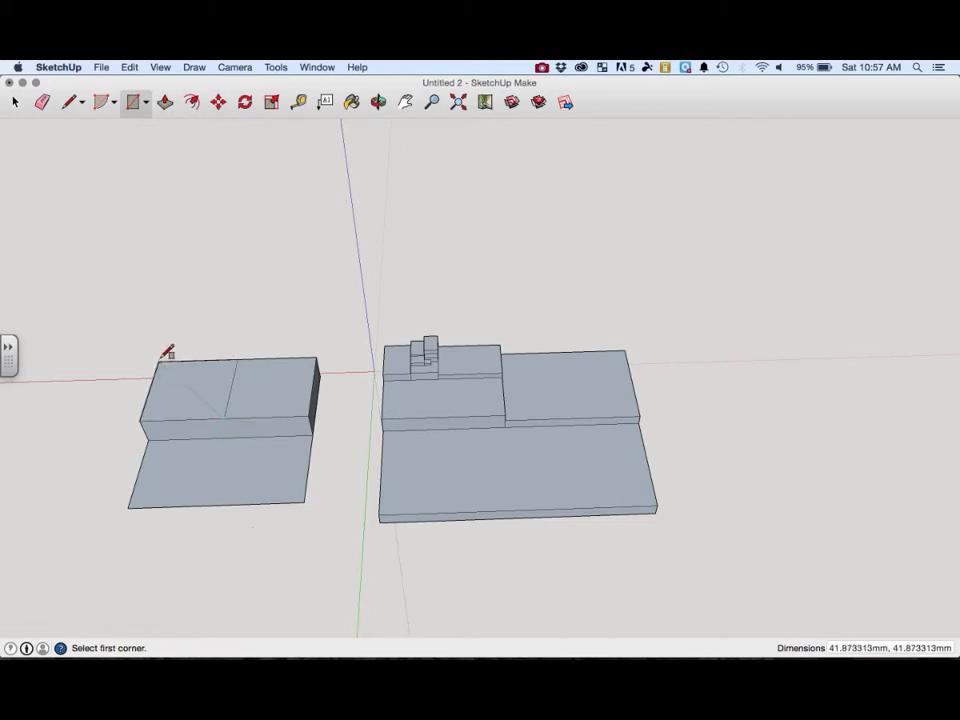
{"action": "left_click", "coordinate": [270, 417]}
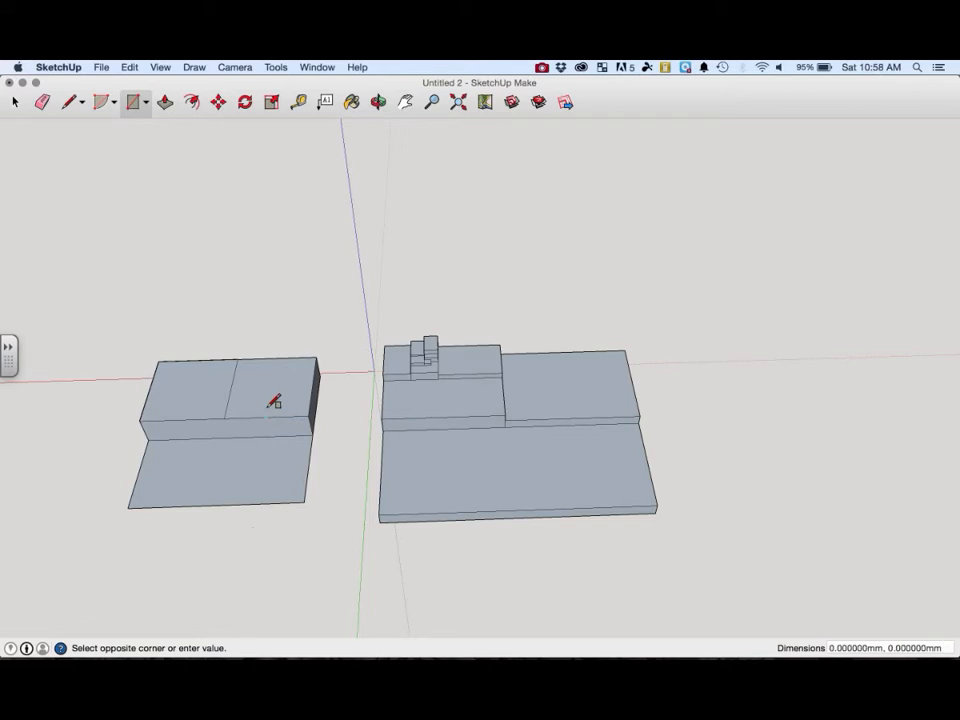
{"action": "left_click", "coordinate": [319, 356]}
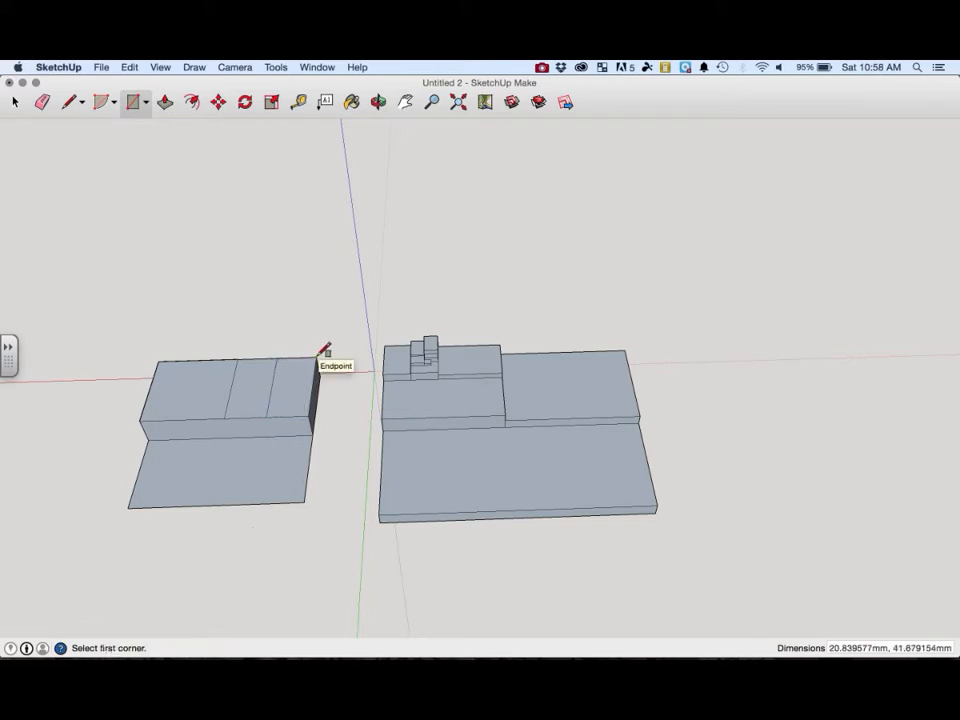
- Subdivide the top face's middle strip with successively halved rectangles of about 21 × 21, 10 × 21, 10 × 10 and 5 × 10 mm
{"action": "left_click", "coordinate": [233, 389]}
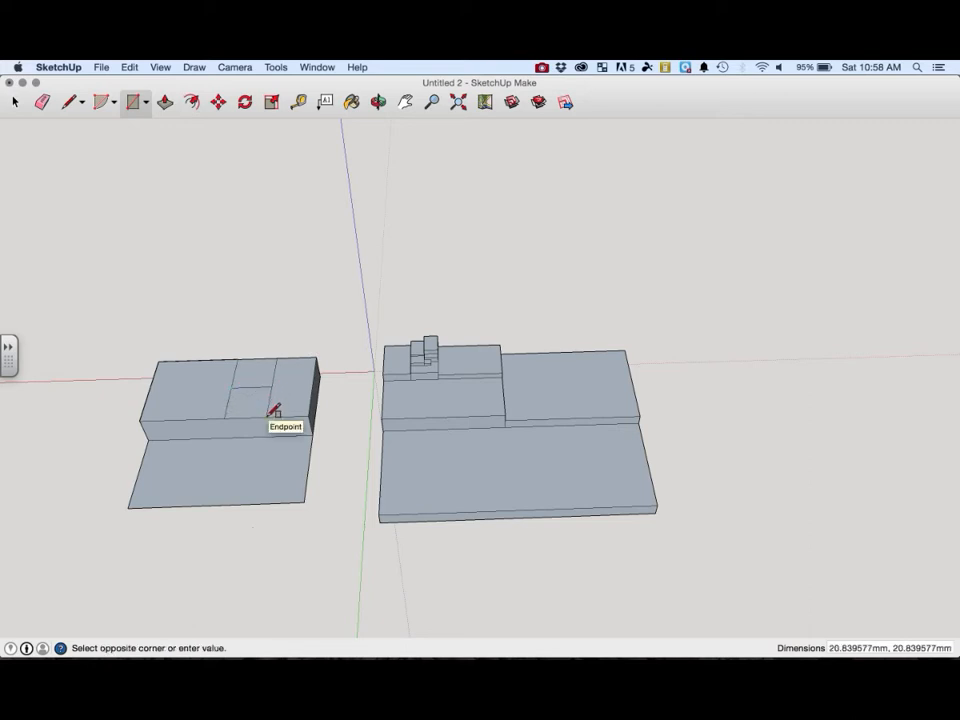
{"action": "left_click", "coordinate": [275, 411]}
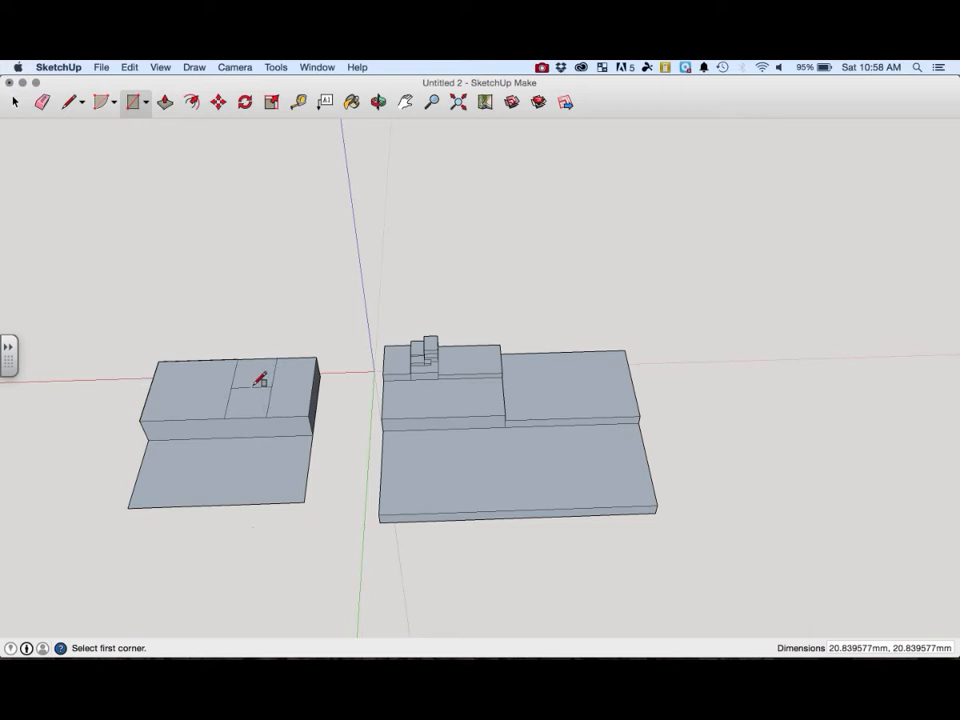
{"action": "left_click", "coordinate": [254, 388]}
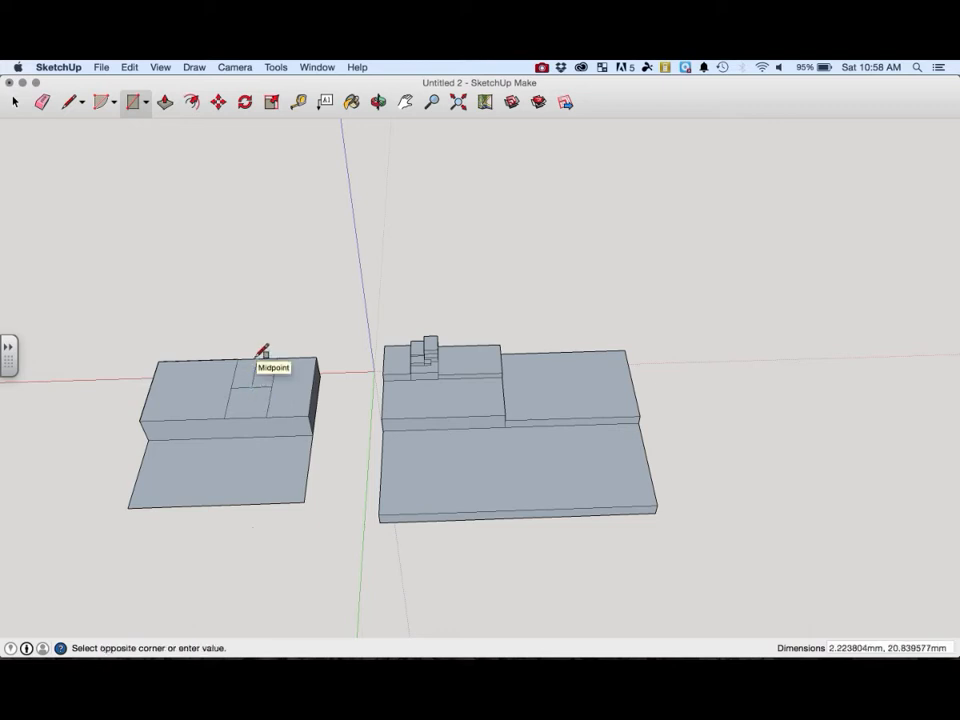
{"action": "left_click", "coordinate": [241, 358]}
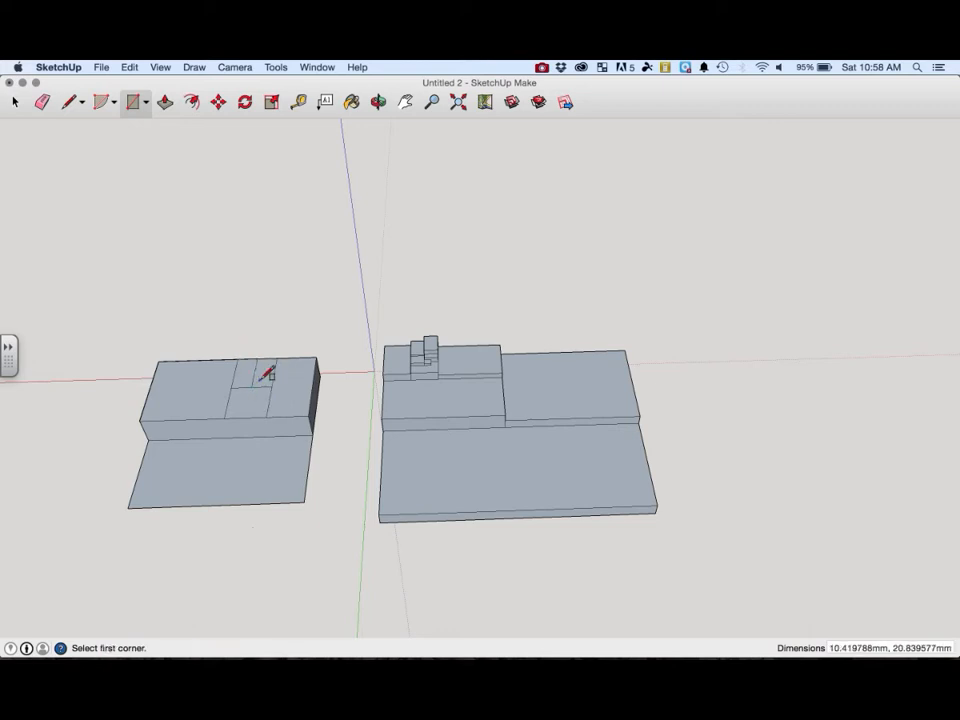
{"action": "left_click", "coordinate": [263, 373]}
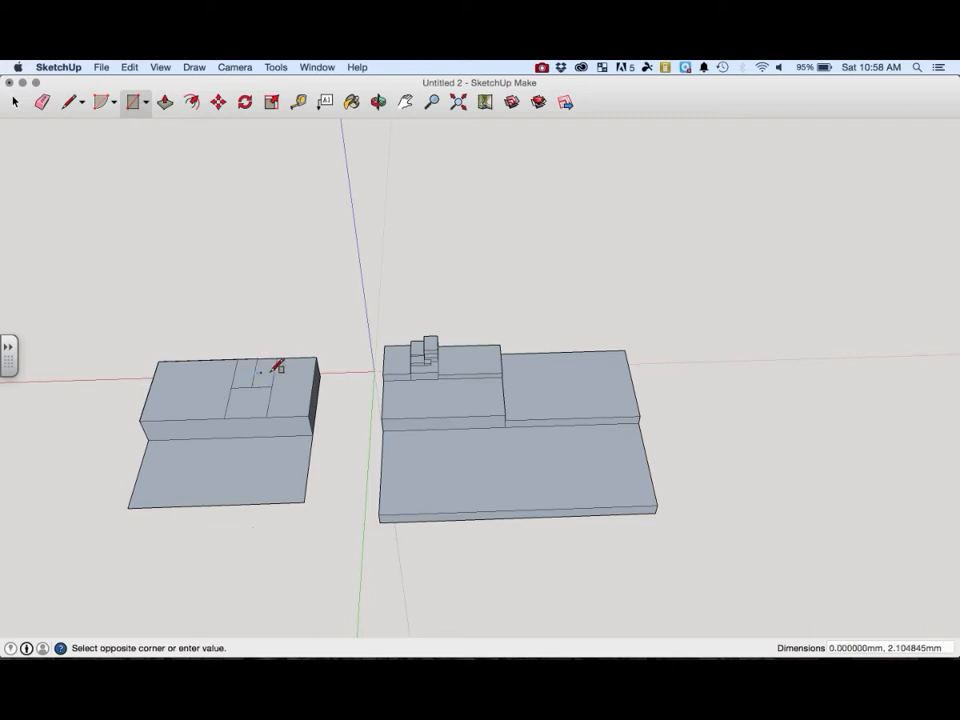
{"action": "left_click", "coordinate": [283, 357]}
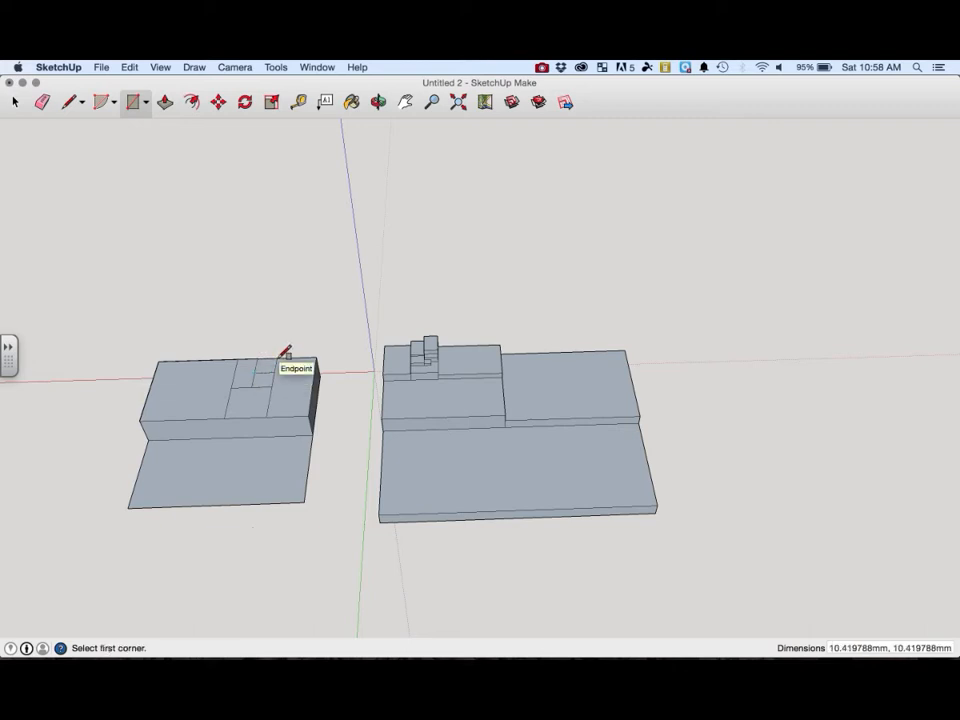
{"action": "left_click", "coordinate": [261, 363]}
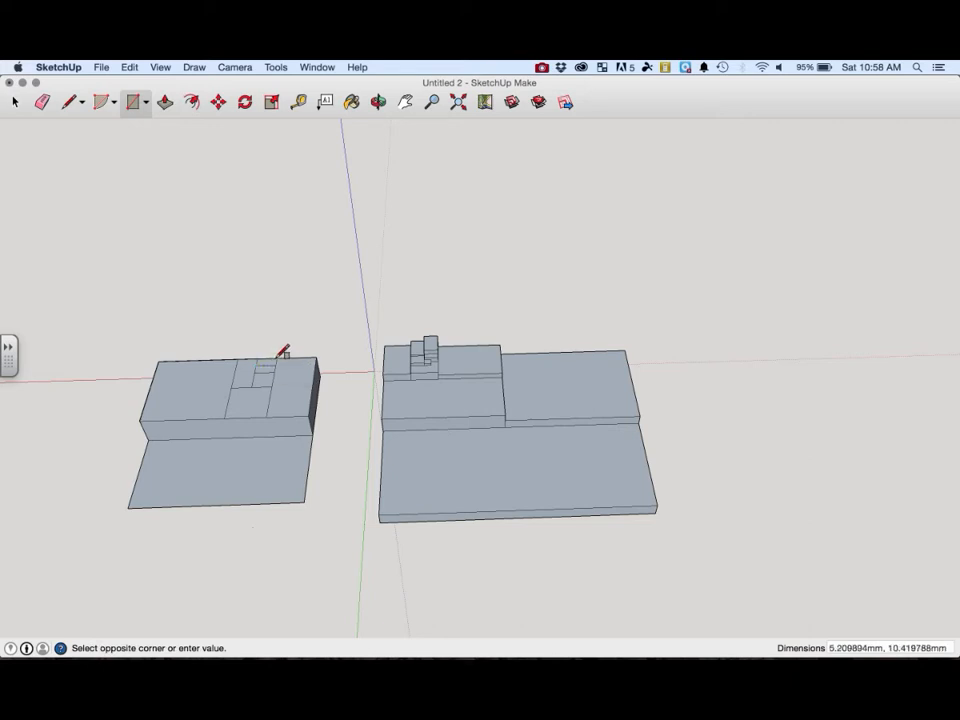
{"action": "left_click", "coordinate": [282, 356]}
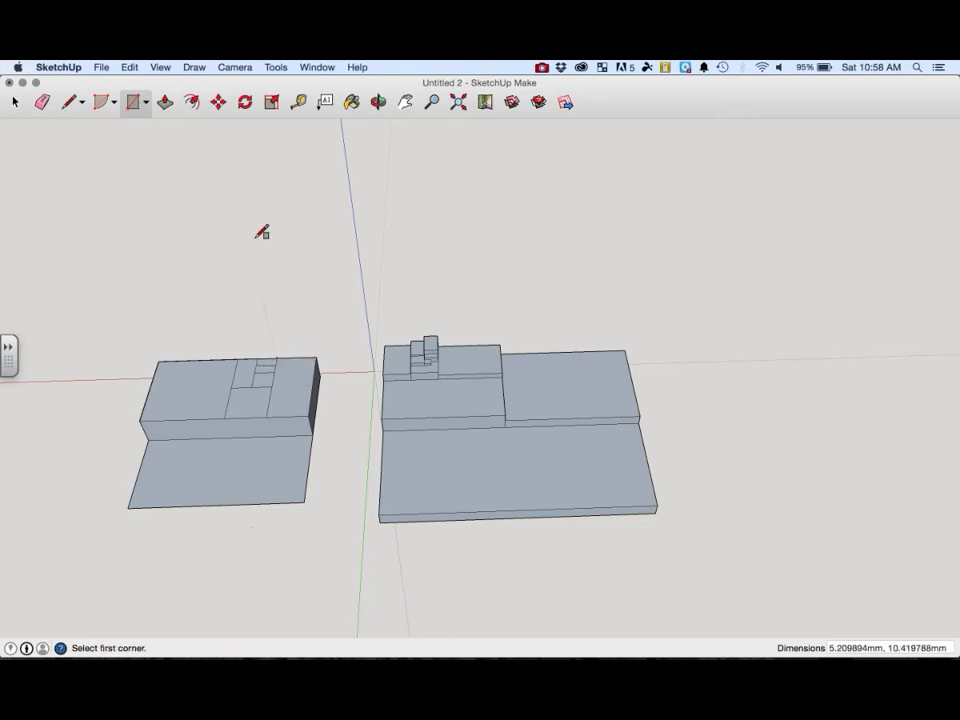
- Push the block's right-end strip down about 8 mm and pull the small subdivisions at the rear of the middle strip up, the rearmost about 10.5 mm
{"action": "left_click", "coordinate": [165, 102]}
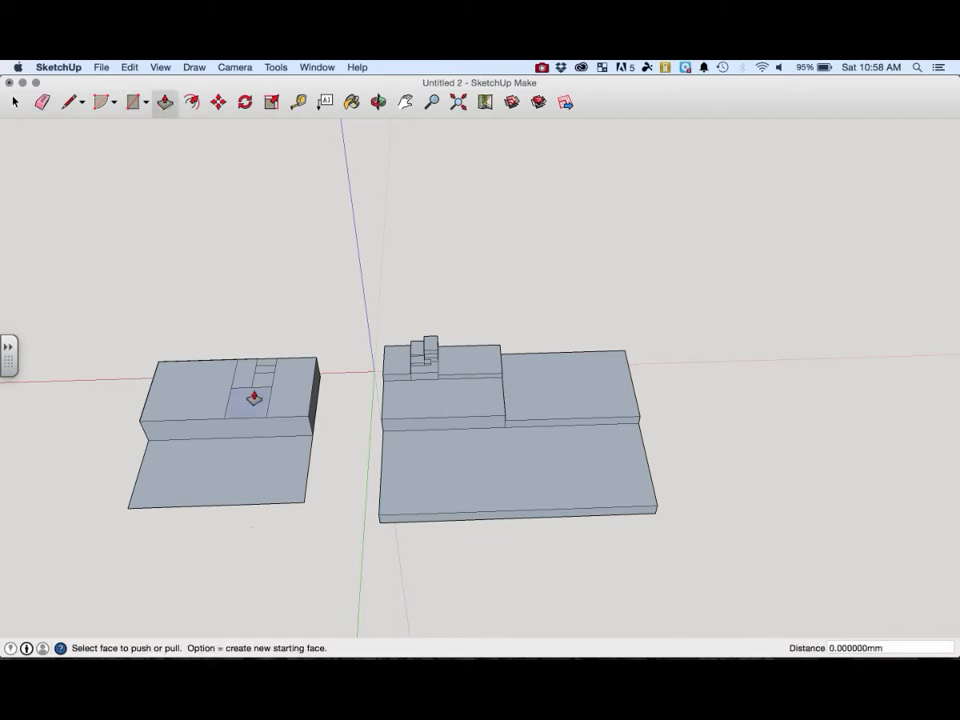
{"action": "left_click", "coordinate": [294, 396]}
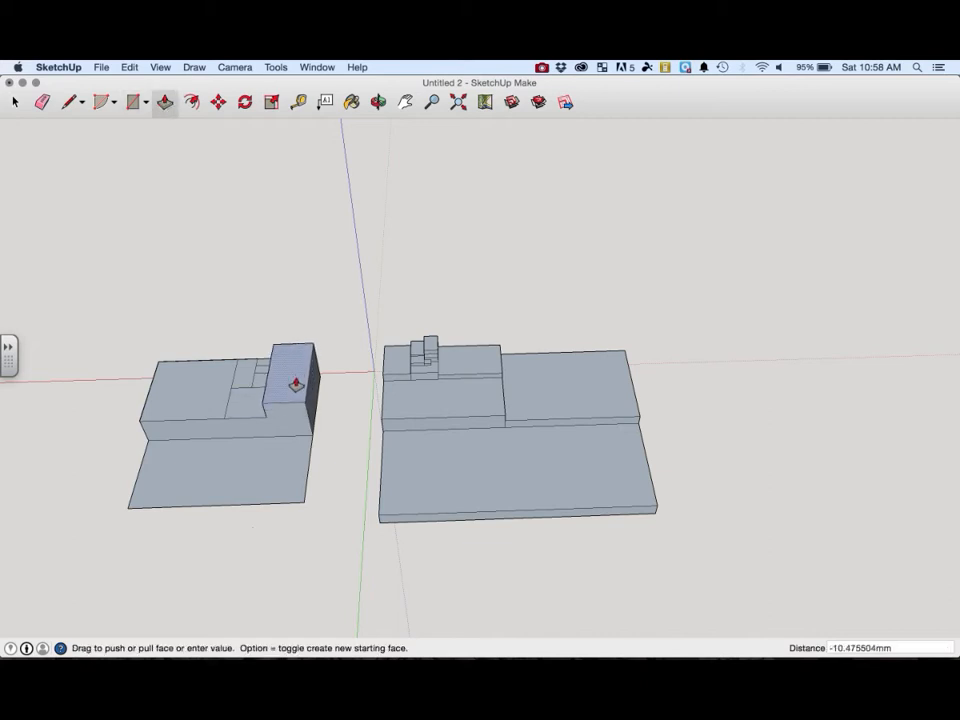
{"action": "left_click", "coordinate": [298, 410]}
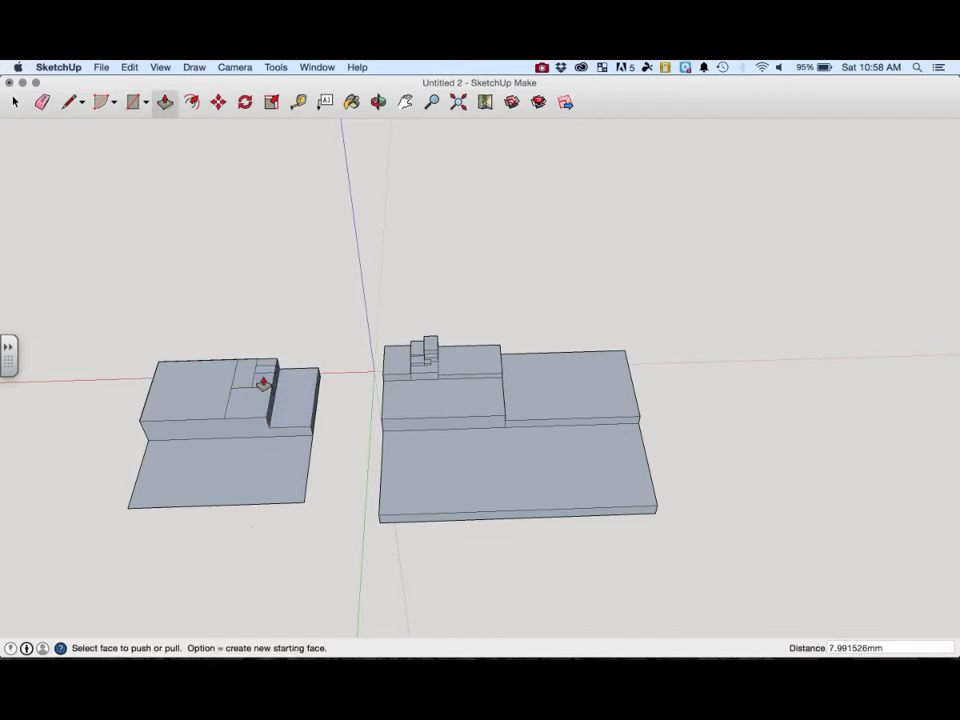
{"action": "left_click", "coordinate": [262, 378]}
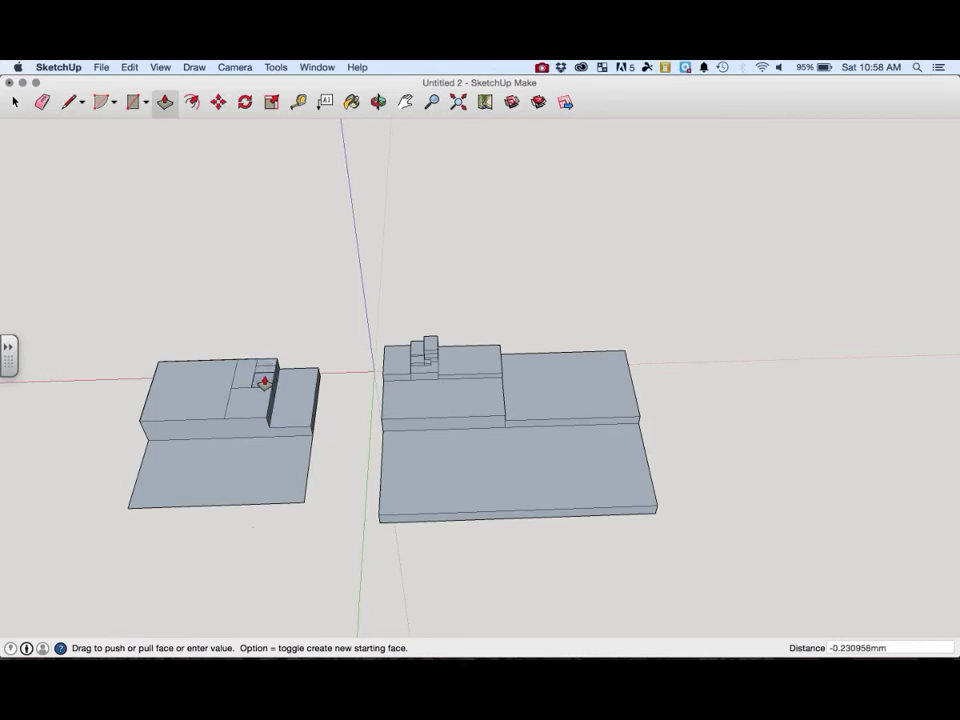
{"action": "left_click", "coordinate": [267, 354]}
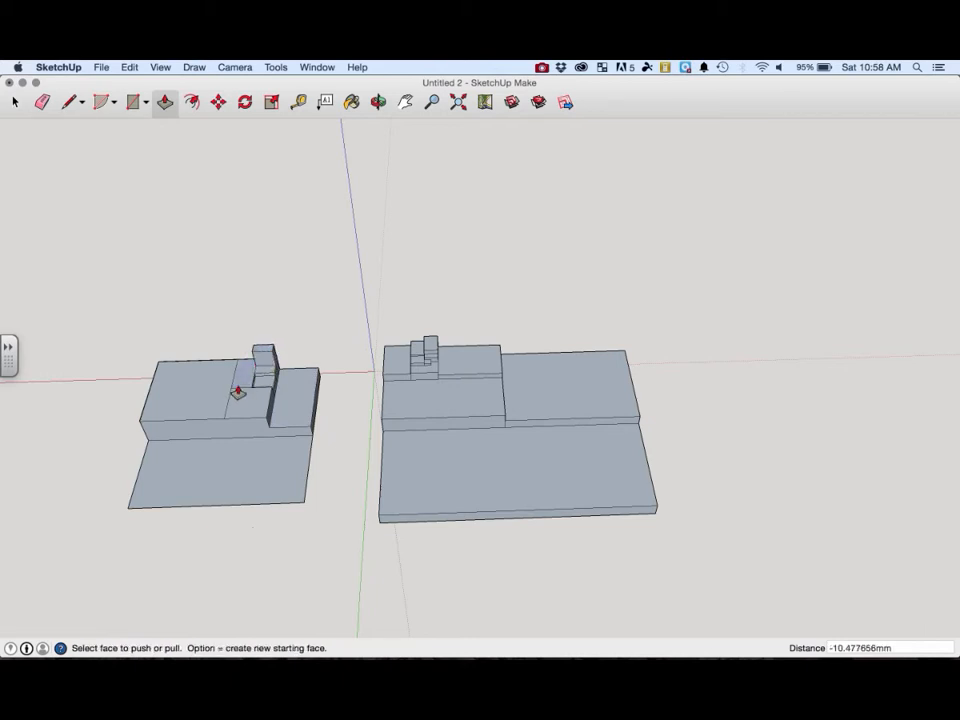
- Pull the narrow rectangle left of the small subdivisions and the large left square up about 5.6 mm each
{"action": "left_click", "coordinate": [238, 390]}
{"action": "left_click", "coordinate": [237, 380]}
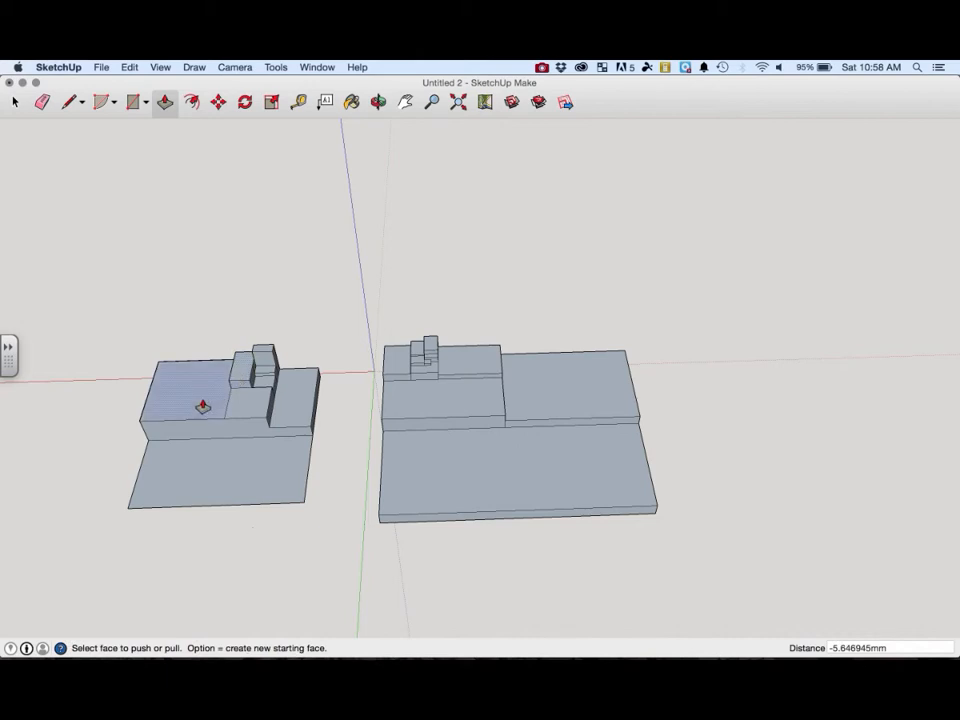
{"action": "left_click", "coordinate": [201, 400]}
{"action": "left_click", "coordinate": [202, 347]}
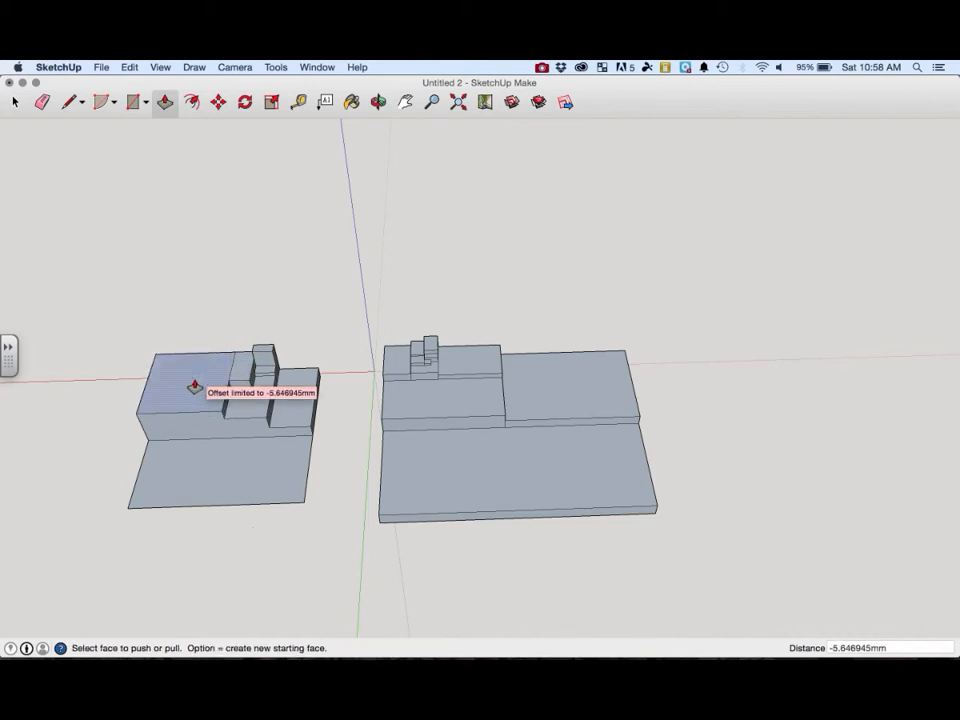
- Pull the large left square's top face up another 27.5 mm or so to form a tall block
{"action": "left_click", "coordinate": [198, 389]}
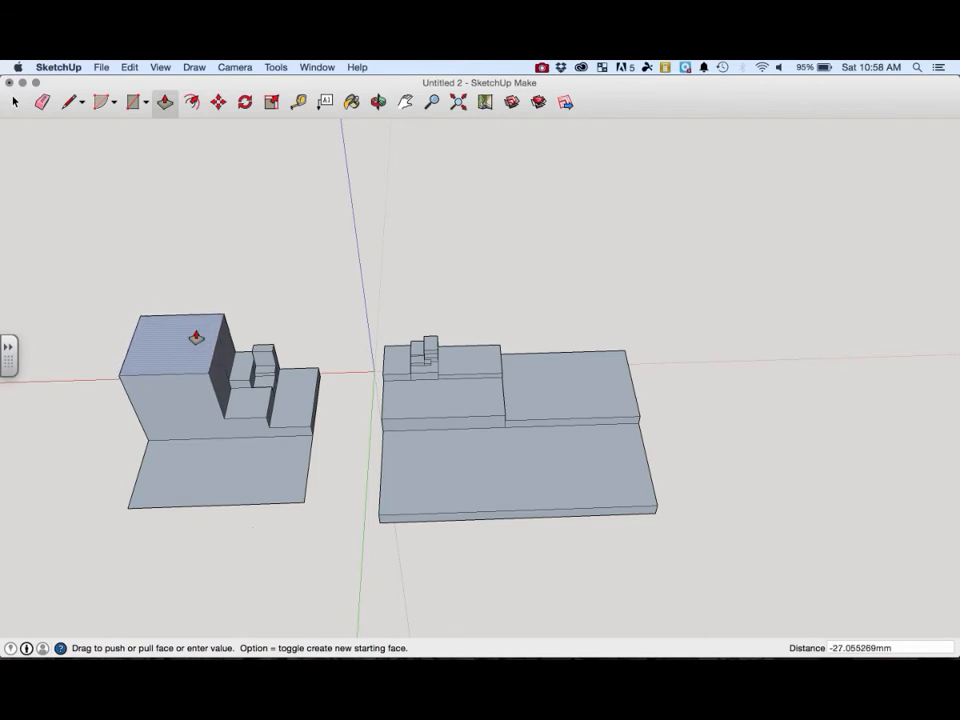
{"action": "left_click", "coordinate": [200, 344]}
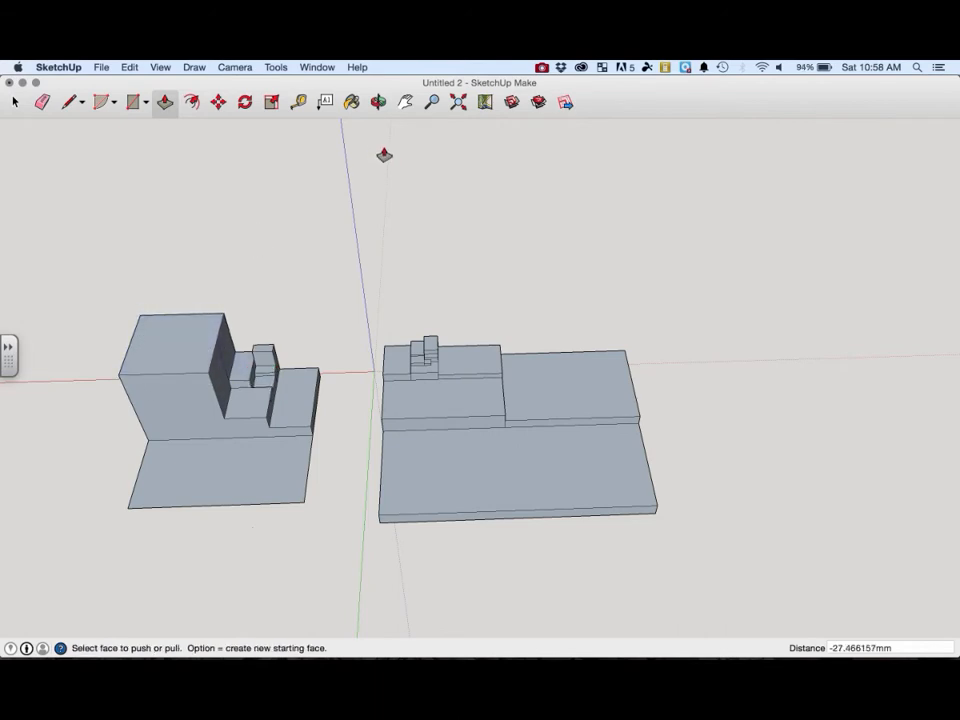
- Erase the vertical line dividing the tall block's side face above the steps
{"action": "key", "text": "o"}
{"action": "left_click_drag", "start_coordinate": [300, 480], "coordinate": [304, 324]}
{"action": "left_click_drag", "start_coordinate": [231, 418], "coordinate": [262, 379]}
{"action": "scroll", "coordinate": [286, 352], "scroll_direction": "up", "scroll_amount": 10}
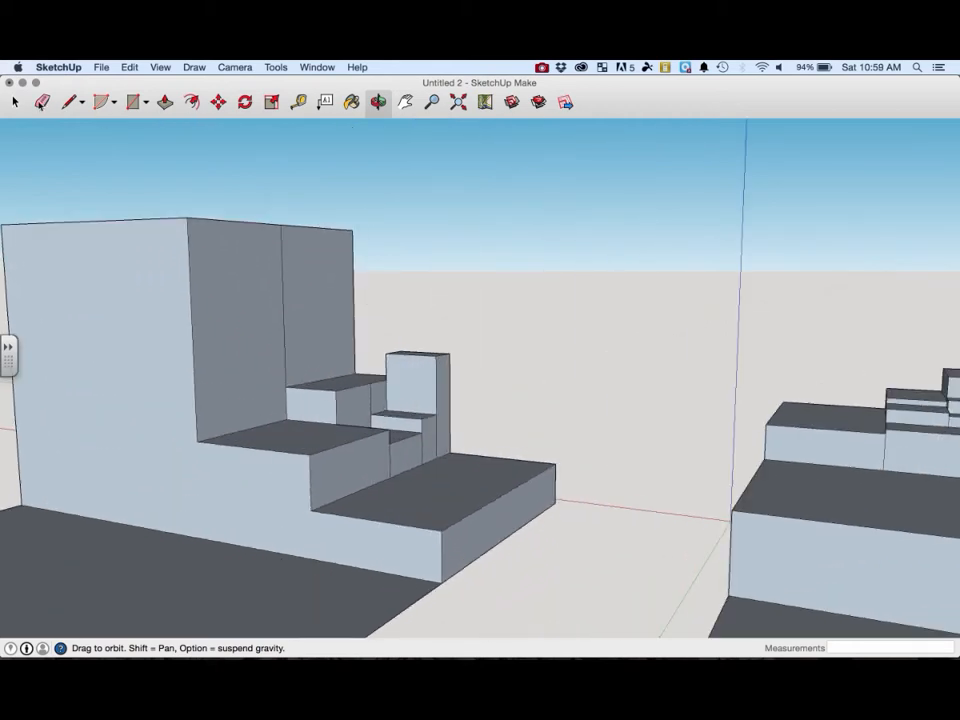
{"action": "left_click", "coordinate": [41, 103]}
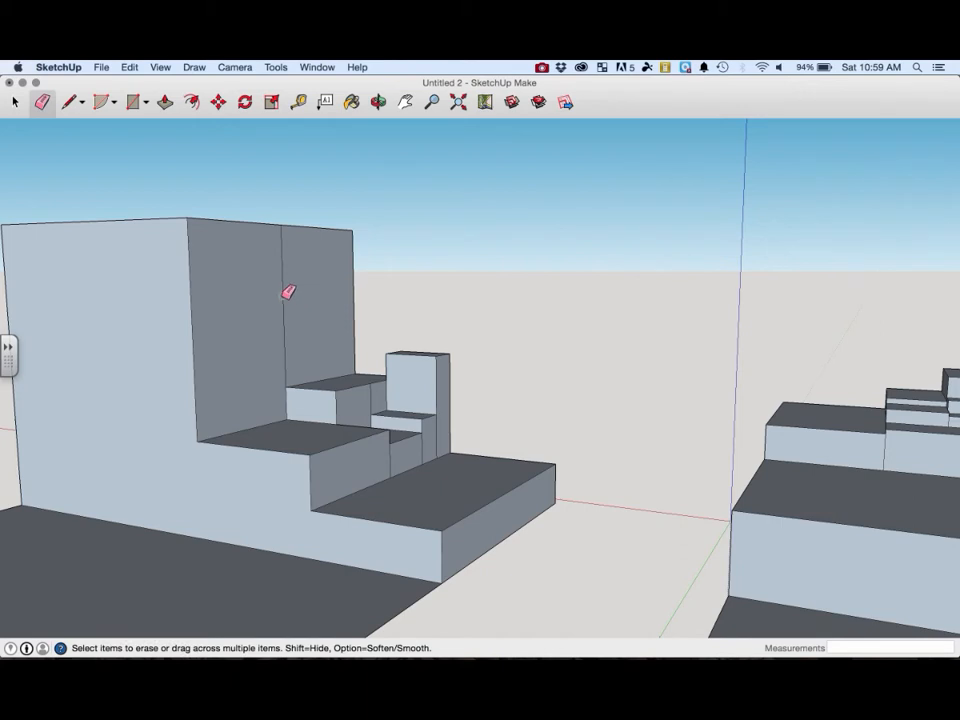
{"action": "left_click", "coordinate": [285, 293]}
- Draw vertical lines about 15 mm from the tall block's front inner corner down to the base and about 33 mm from its side's top midpoint down
{"action": "left_click", "coordinate": [69, 103]}
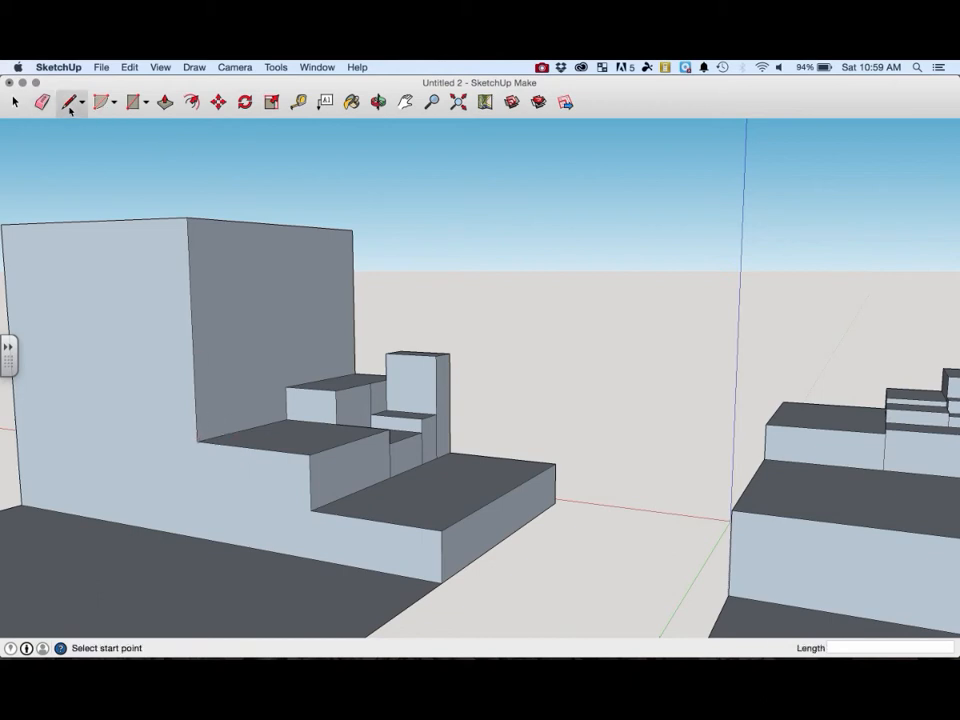
{"action": "left_click", "coordinate": [198, 441]}
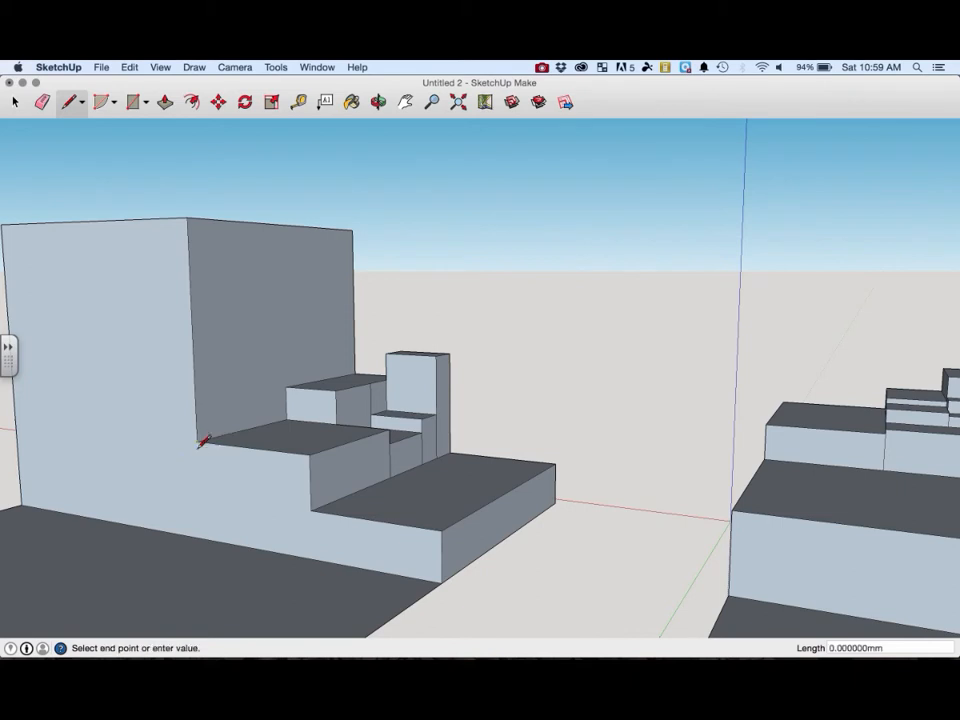
{"action": "left_click", "coordinate": [201, 534]}
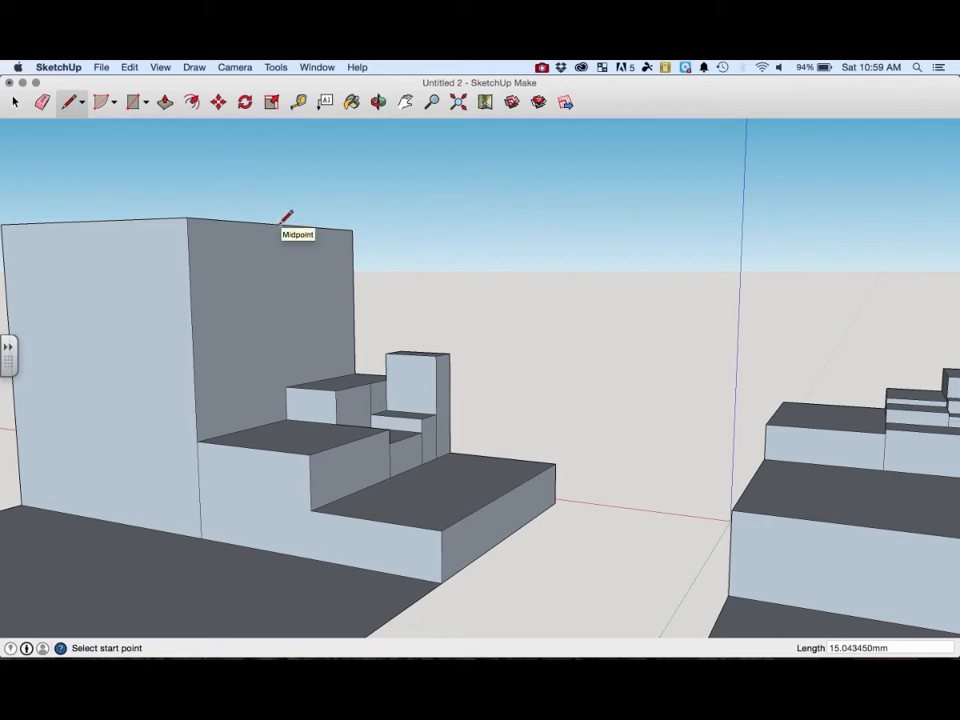
{"action": "left_click", "coordinate": [281, 225]}
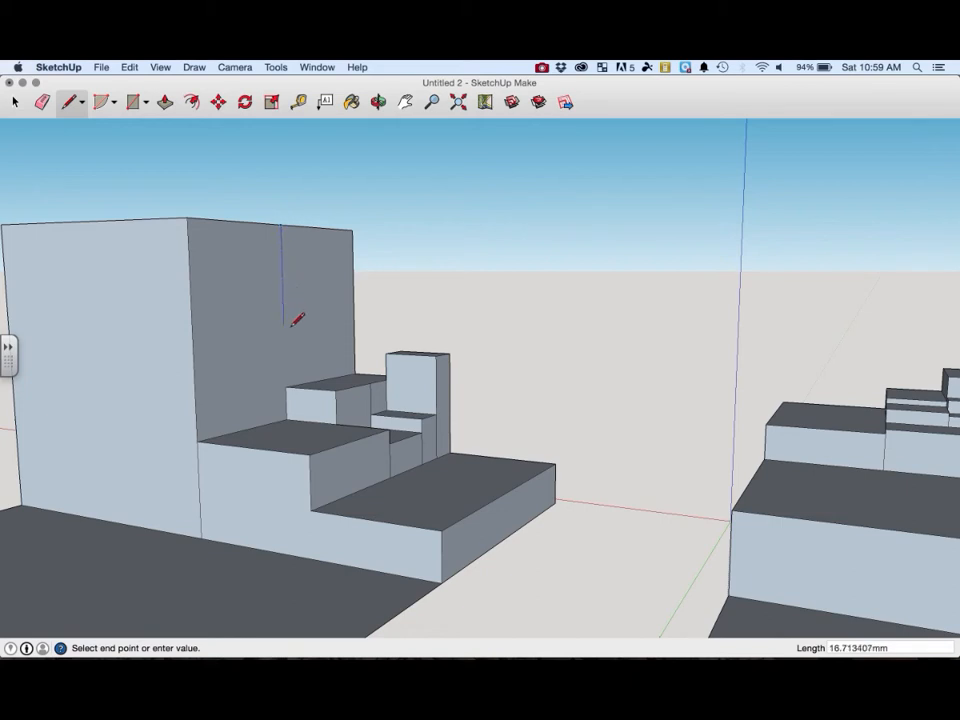
{"action": "left_click", "coordinate": [293, 413]}
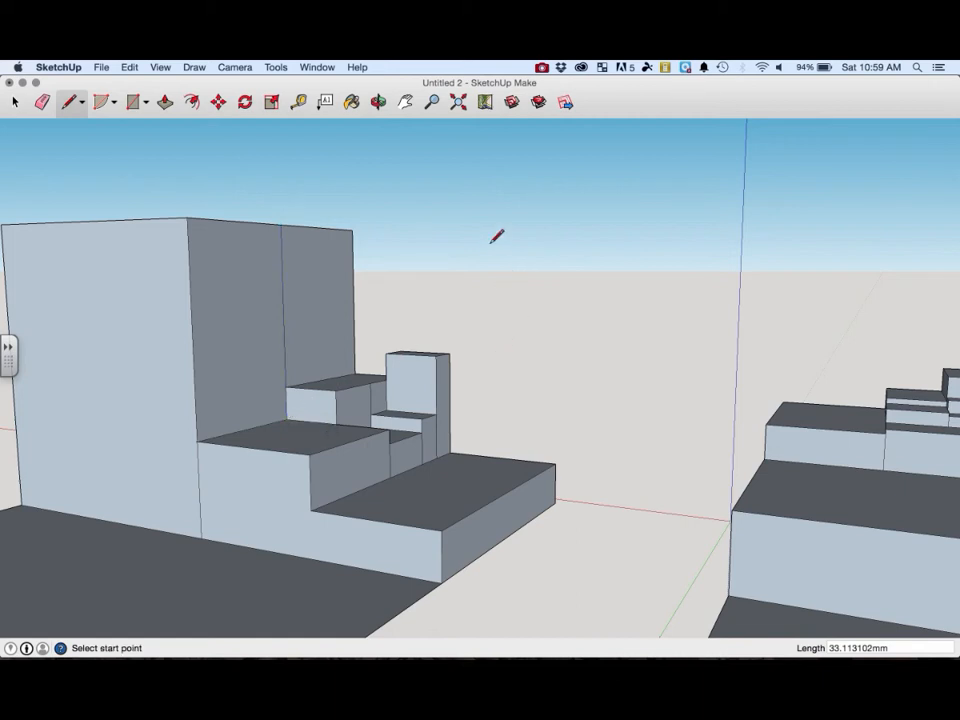
- Halve the tall block's top face with a line about 42 mm long between edge midpoints, and pull the rear half up about 19.3 mm
{"action": "left_click", "coordinate": [378, 101]}
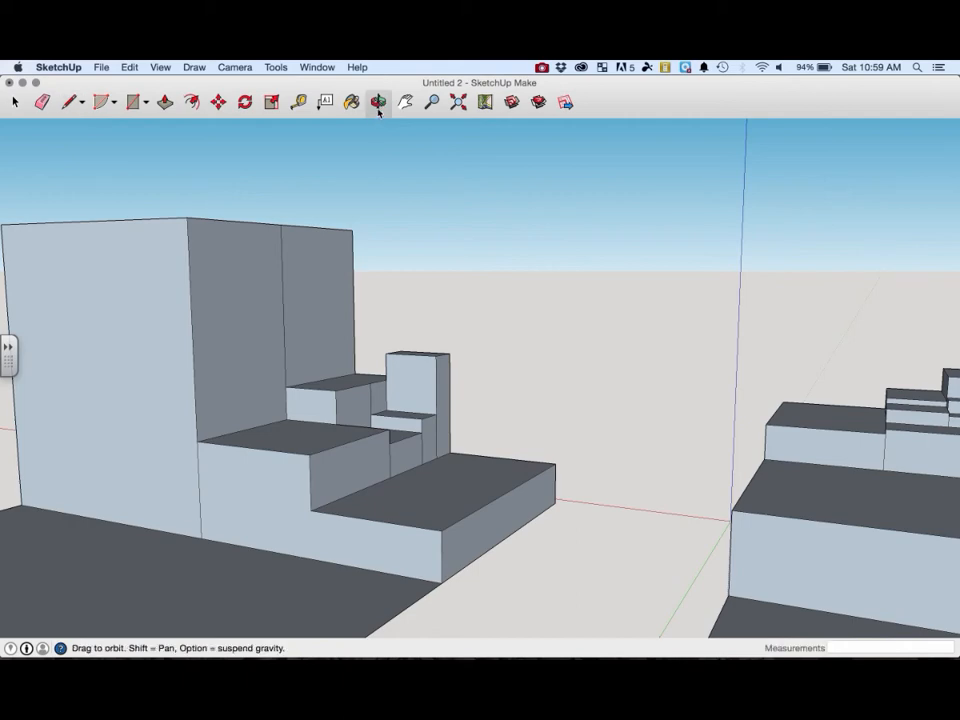
{"action": "scroll", "coordinate": [443, 373], "scroll_direction": "up", "scroll_amount": 3}
{"action": "scroll", "coordinate": [443, 373], "scroll_direction": "down", "scroll_amount": 5}
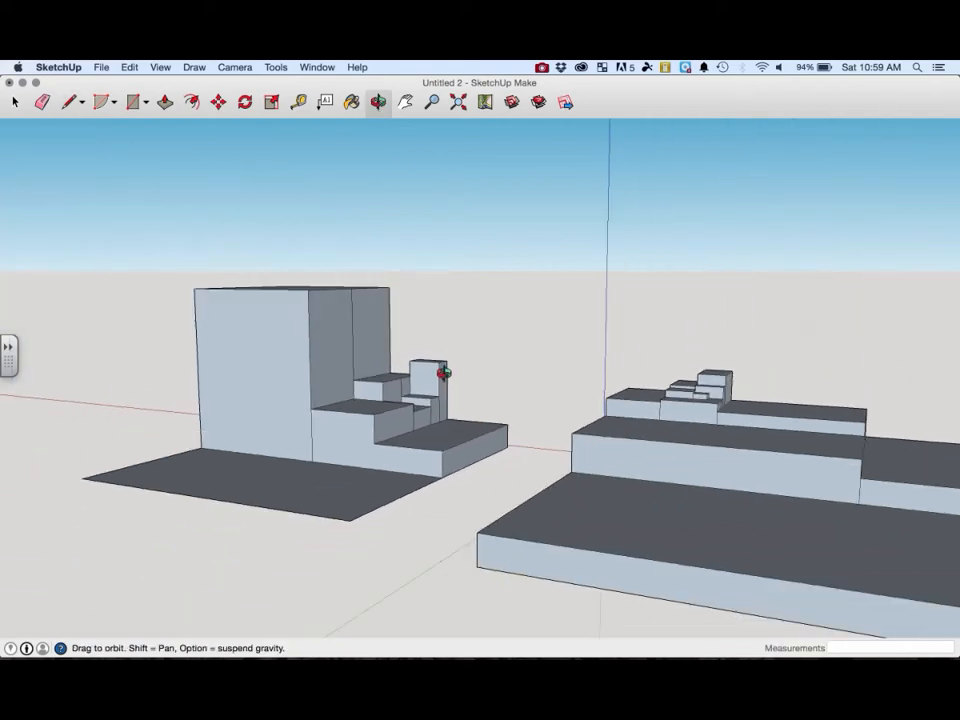
{"action": "left_click_drag", "start_coordinate": [476, 422], "coordinate": [465, 490]}
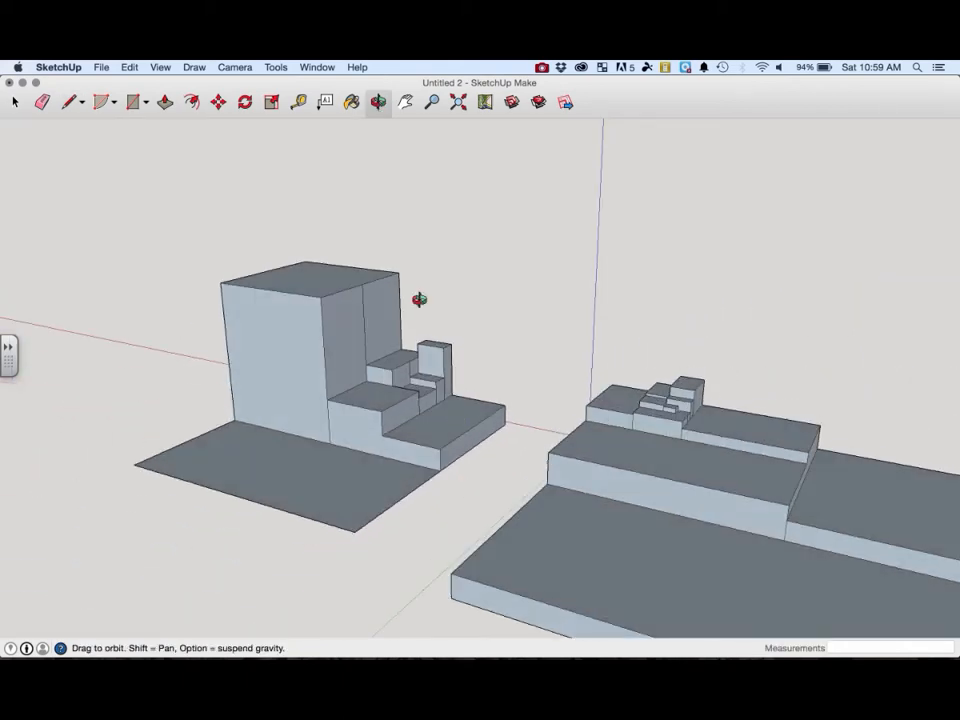
{"action": "left_click_drag", "start_coordinate": [358, 309], "coordinate": [424, 457]}
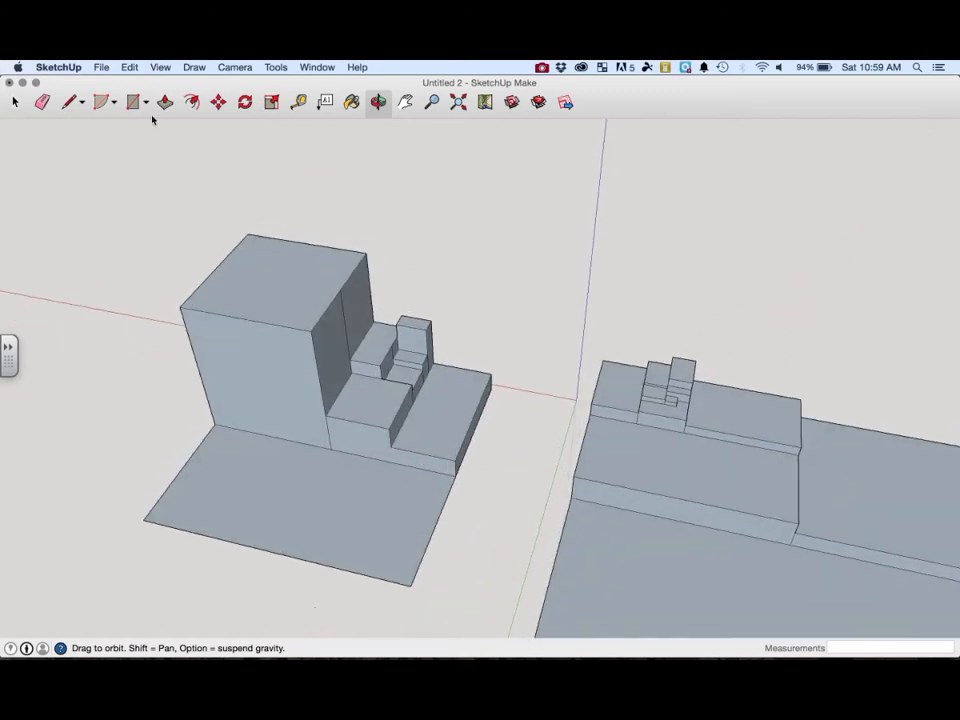
{"action": "left_click", "coordinate": [70, 103]}
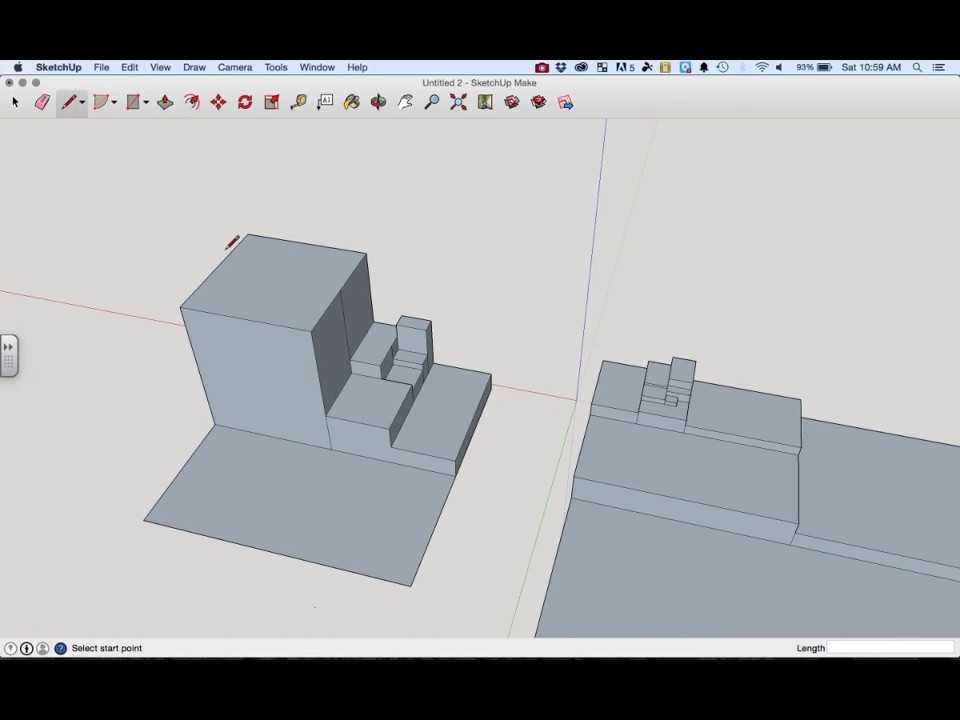
{"action": "left_click", "coordinate": [346, 283]}
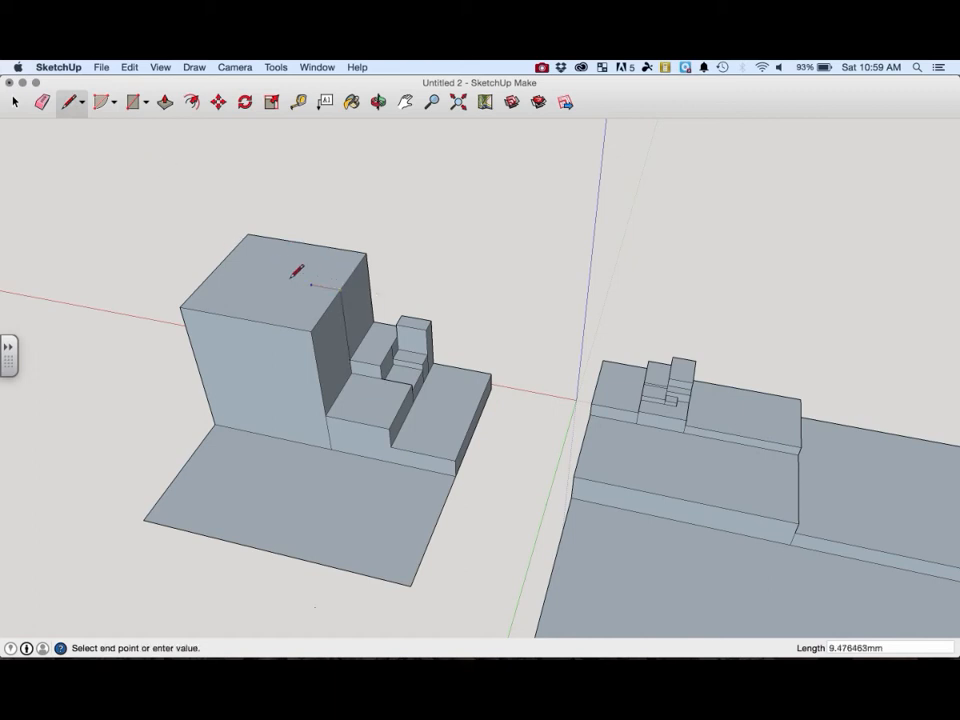
{"action": "left_click", "coordinate": [219, 266]}
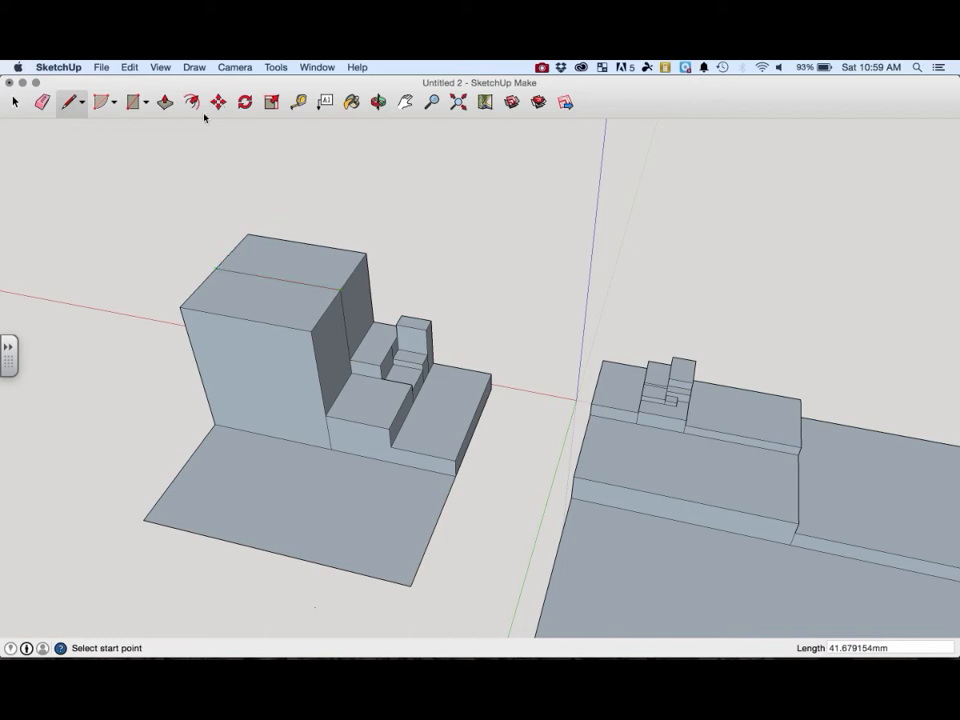
{"action": "left_click", "coordinate": [165, 102]}
{"action": "left_click_drag", "start_coordinate": [302, 265], "coordinate": [300, 208]}
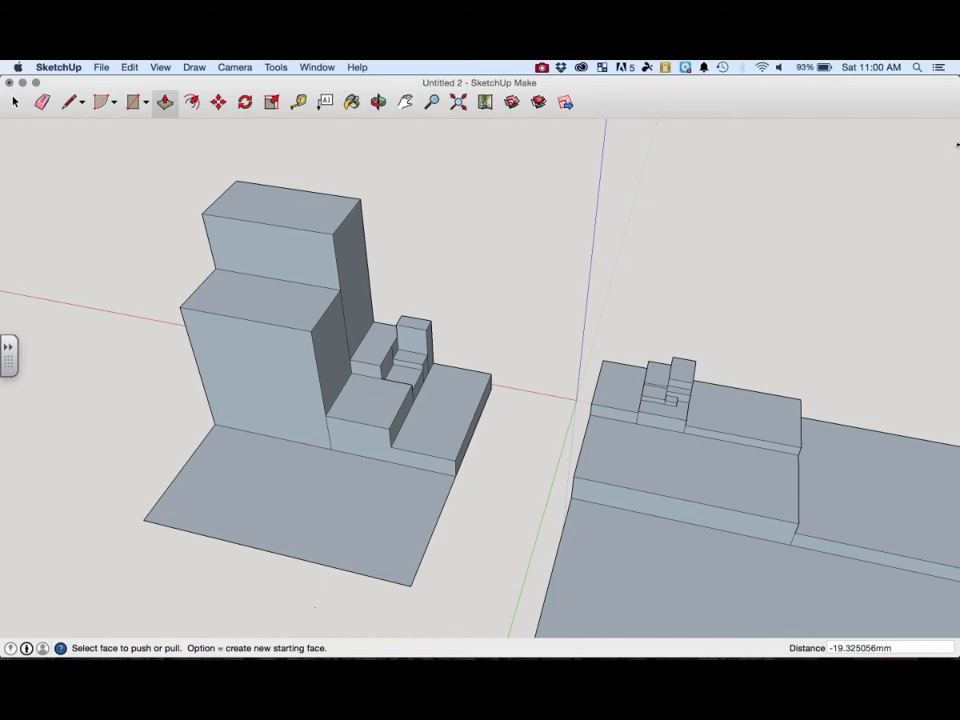
{"action": "left_click", "coordinate": [541, 67]}
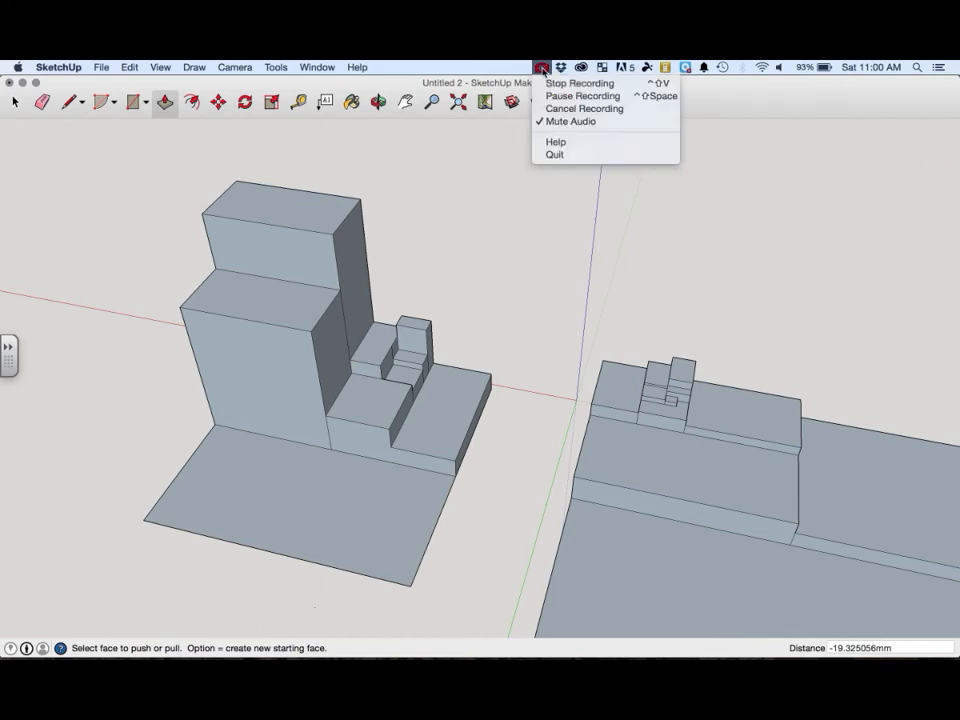
{"action": "left_click", "coordinate": [550, 82]}
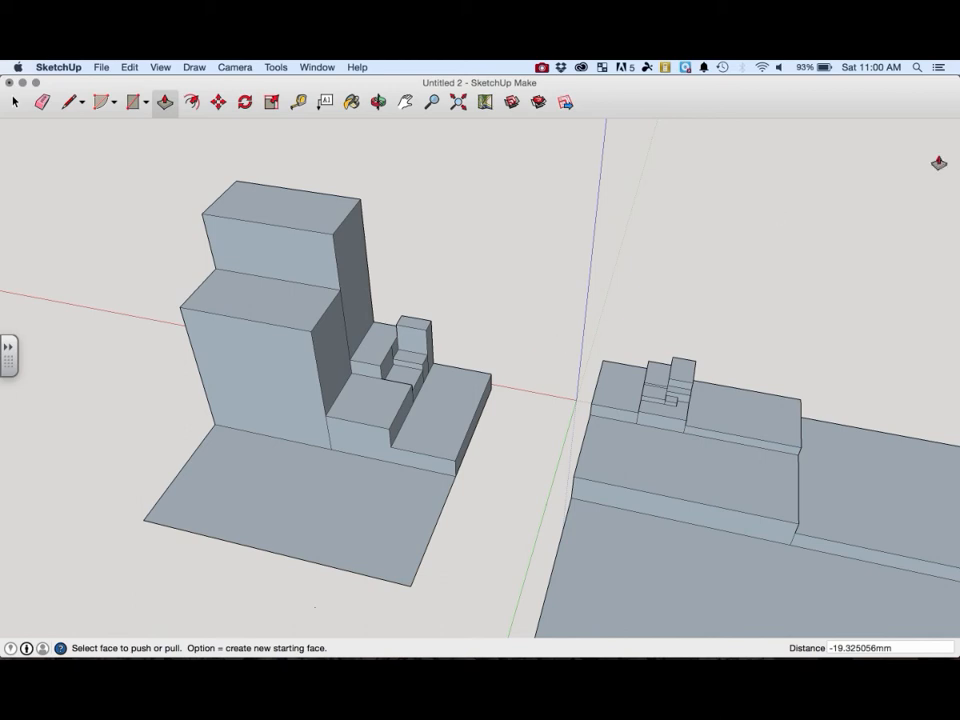
{"action": "left_click", "coordinate": [541, 67]}
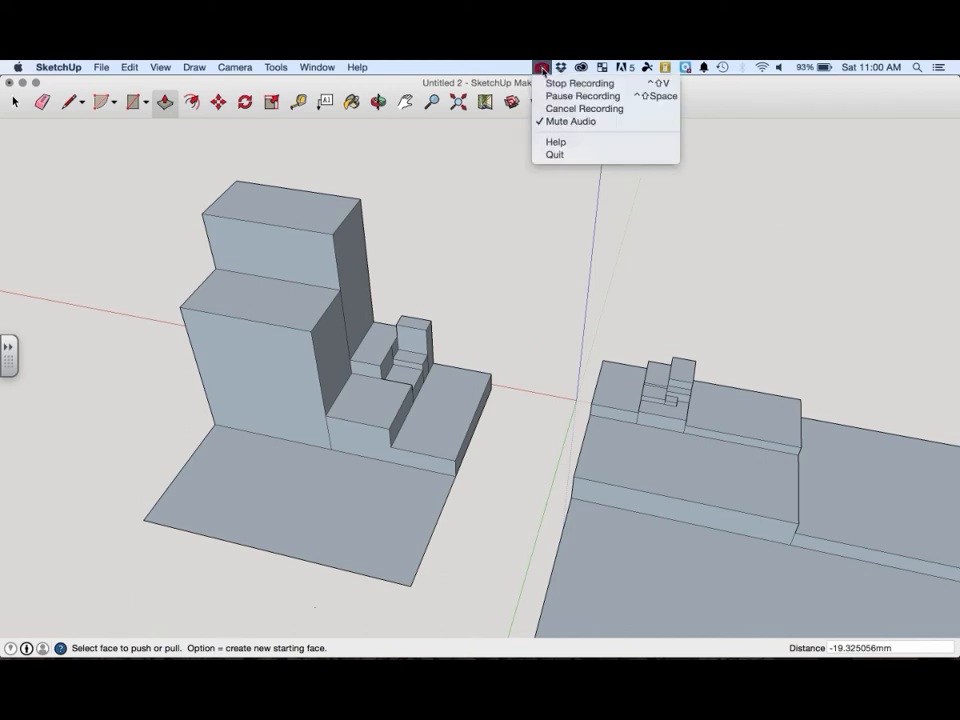
{"action": "left_click", "coordinate": [550, 83]}
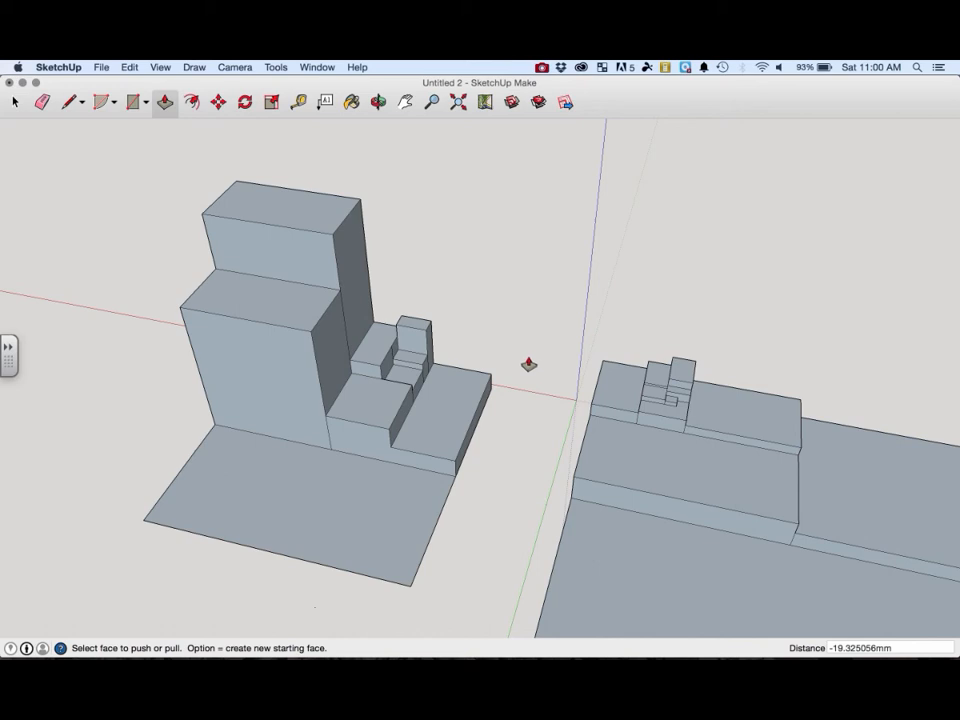
{"action": "left_click", "coordinate": [541, 67]}
{"action": "left_click", "coordinate": [549, 84]}
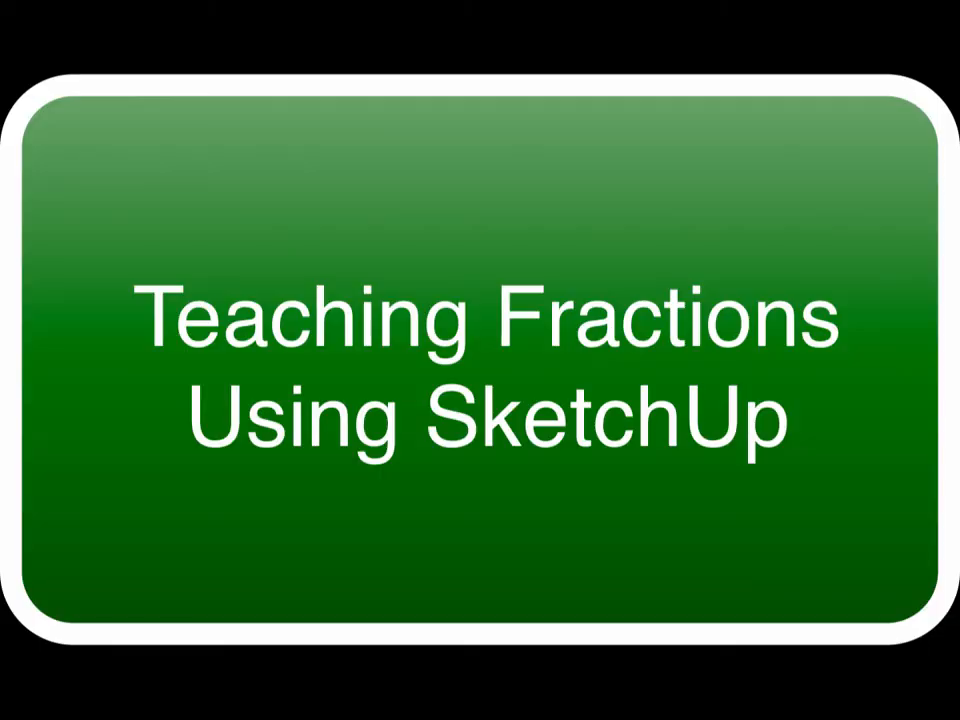